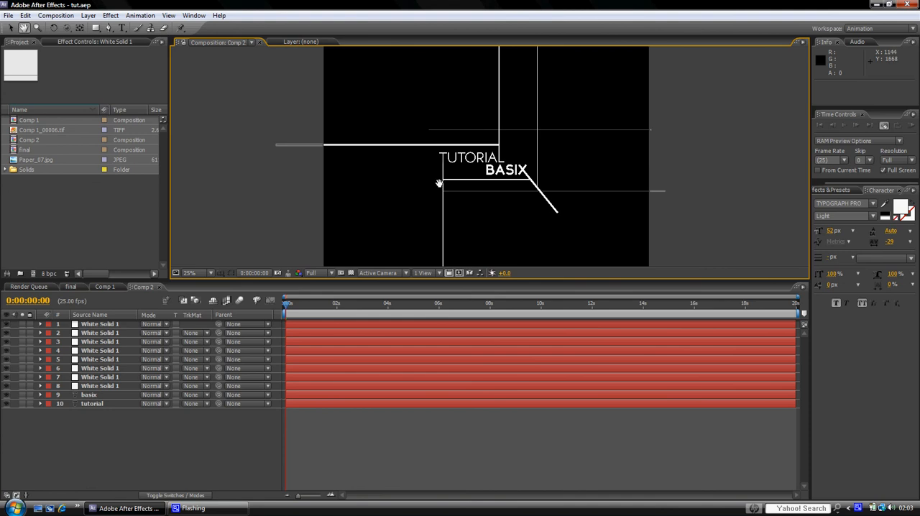
Step: Switch to the Comp 1 timeline and rename the Comp 2 composition as "title" in the project
{"action": "mouse_move", "coordinate": [487, 168]}
{"action": "left_mouse_down"}
{"action": "mouse_move", "coordinate": [500, 178]}
{"action": "mouse_move", "coordinate": [500, 168]}
{"action": "left_mouse_up"}
{"action": "scroll", "coordinate": [501, 170], "scroll_direction": "up", "scroll_amount": 2}
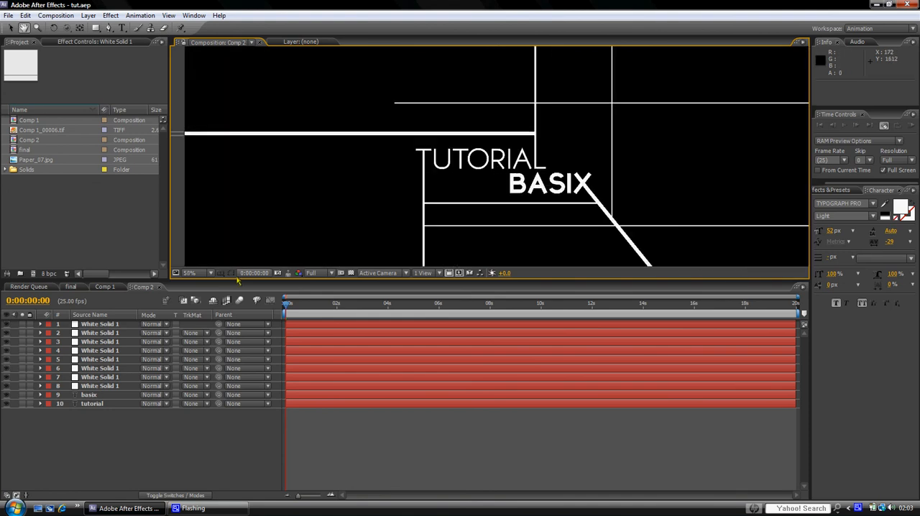
{"action": "key", "text": "v"}
{"action": "left_click", "coordinate": [105, 287]}
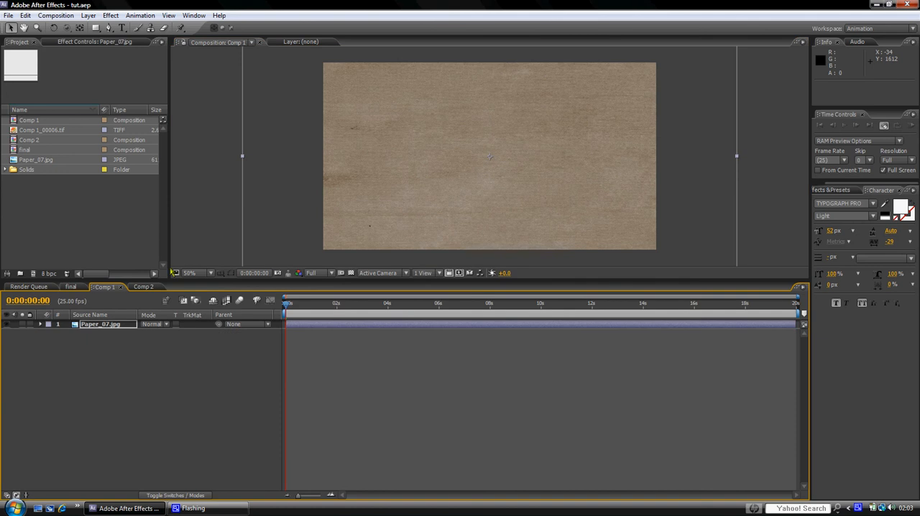
{"action": "left_click", "coordinate": [37, 141]}
{"action": "key", "text": "Return"}
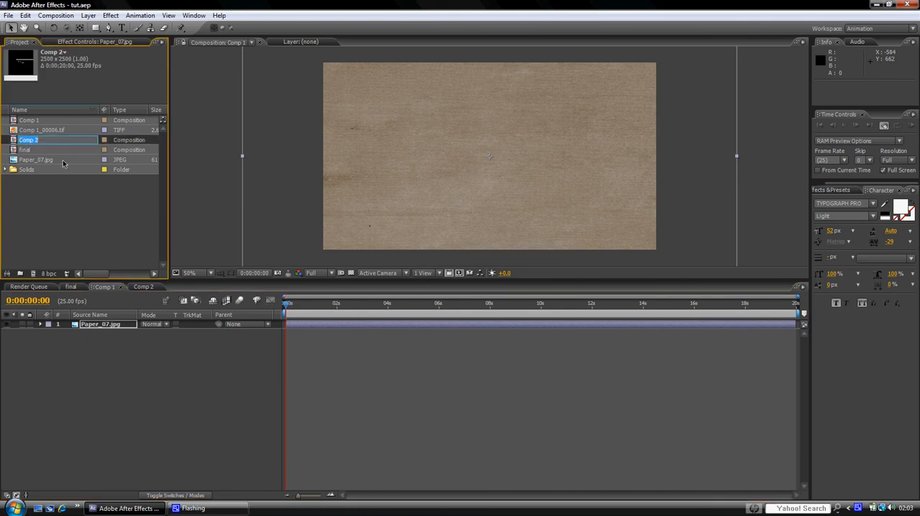
{"action": "key", "text": "BackSpace"}
{"action": "type", "text": "title"}
{"action": "left_click", "coordinate": [92, 197]}
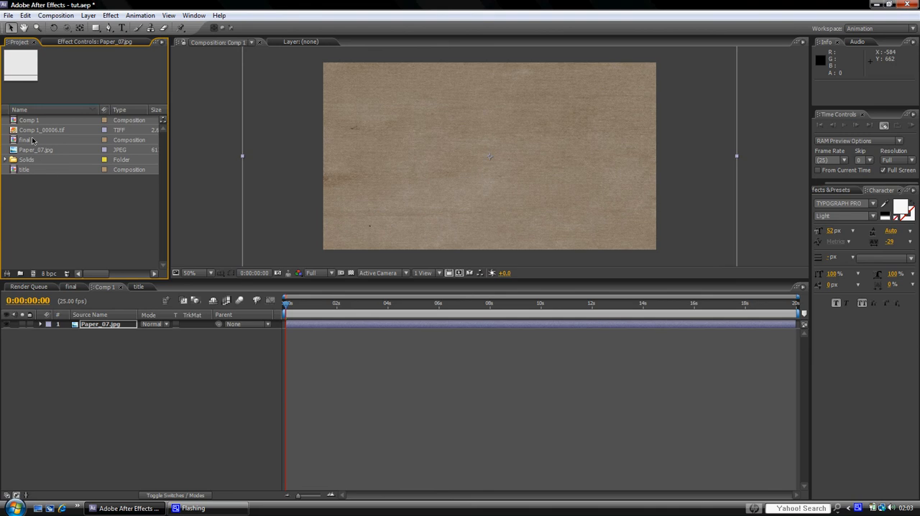
Step: Rename the Comp 1 composition as "final comp"
{"action": "left_click", "coordinate": [32, 121]}
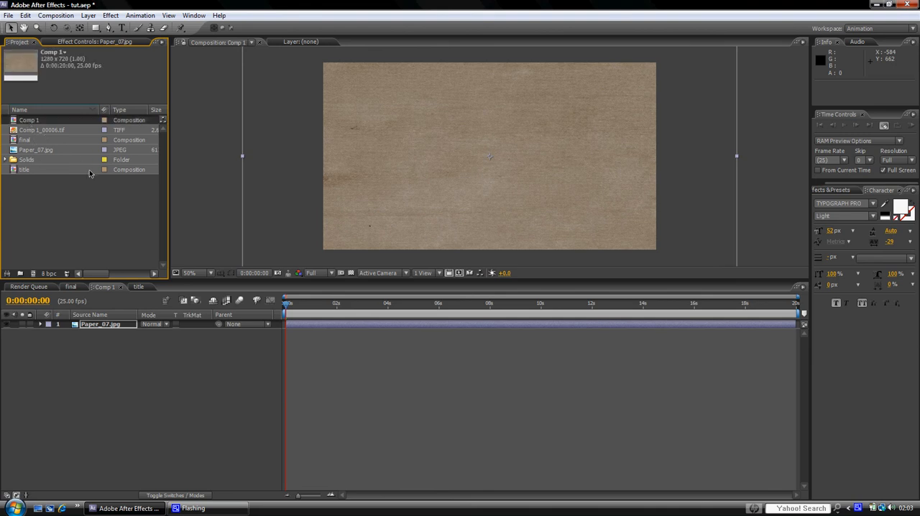
{"action": "key", "text": "Return"}
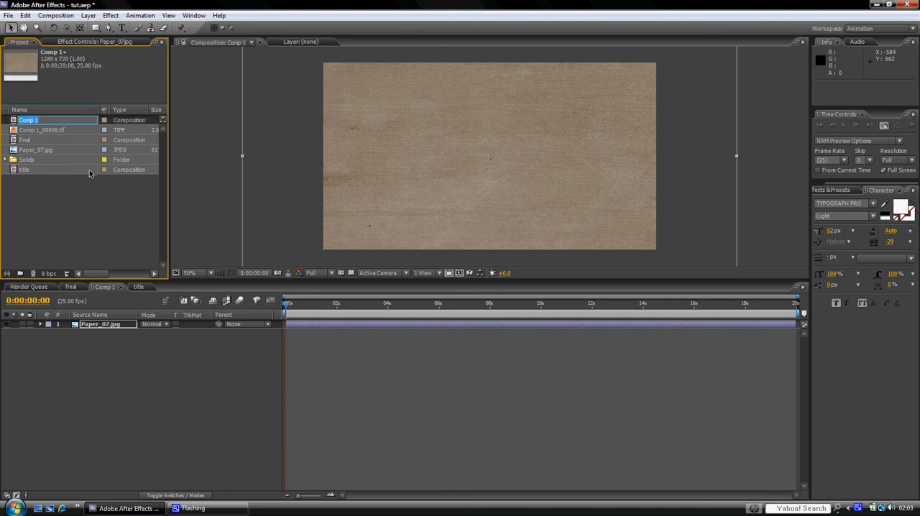
{"action": "type", "text": "final c"}
{"action": "key", "text": "Return"}
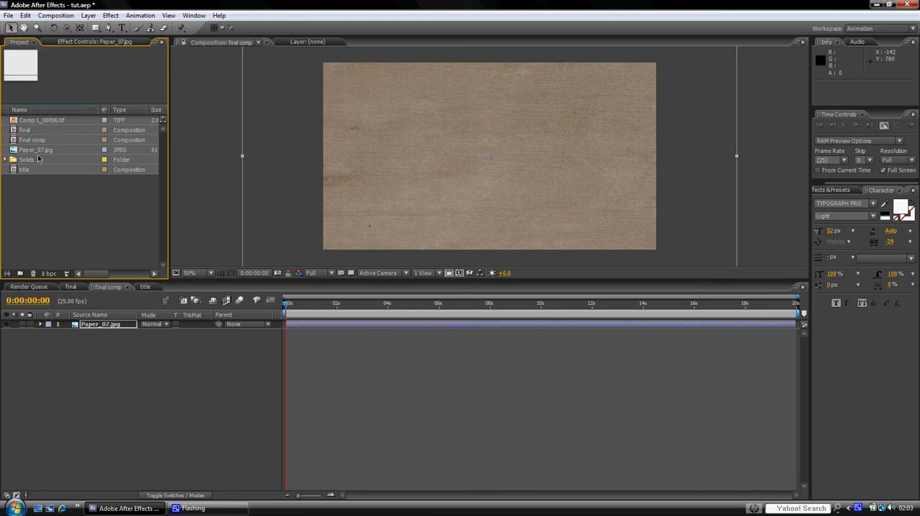
Step: Add the title composition to final comp as a layer above Paper_07.jpg
{"action": "left_click_drag", "start_coordinate": [25, 170], "coordinate": [87, 328]}
{"action": "scroll", "coordinate": [509, 170], "scroll_direction": "down", "scroll_amount": 2}
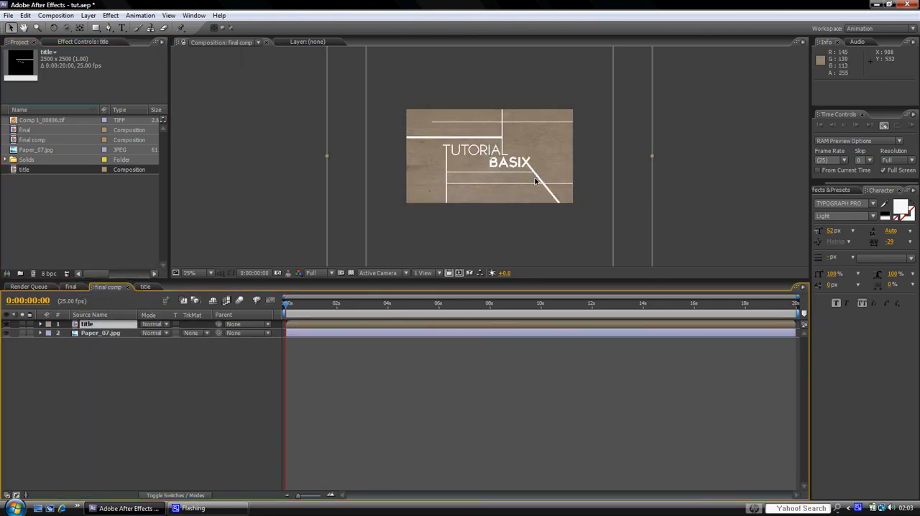
{"action": "scroll", "coordinate": [509, 170], "scroll_direction": "up", "scroll_amount": 4}
{"action": "scroll", "coordinate": [508, 169], "scroll_direction": "down", "scroll_amount": 2}
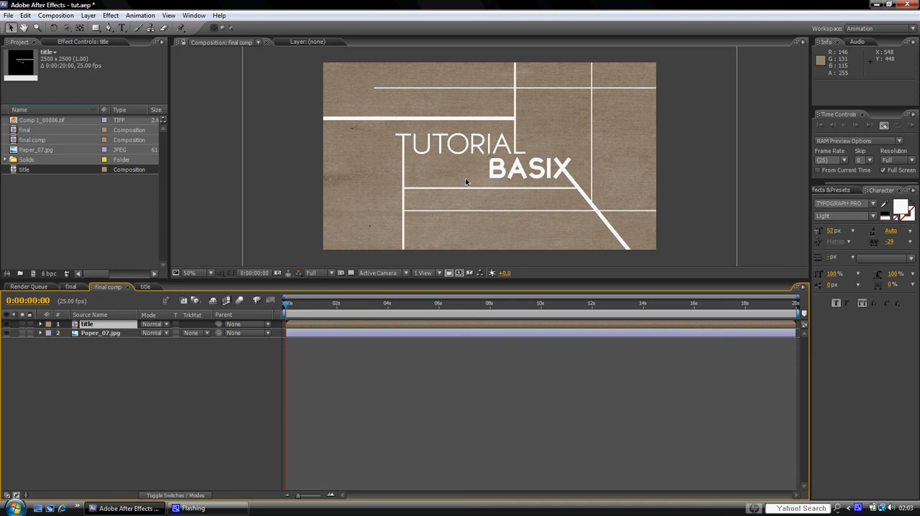
{"action": "left_click", "coordinate": [141, 384]}
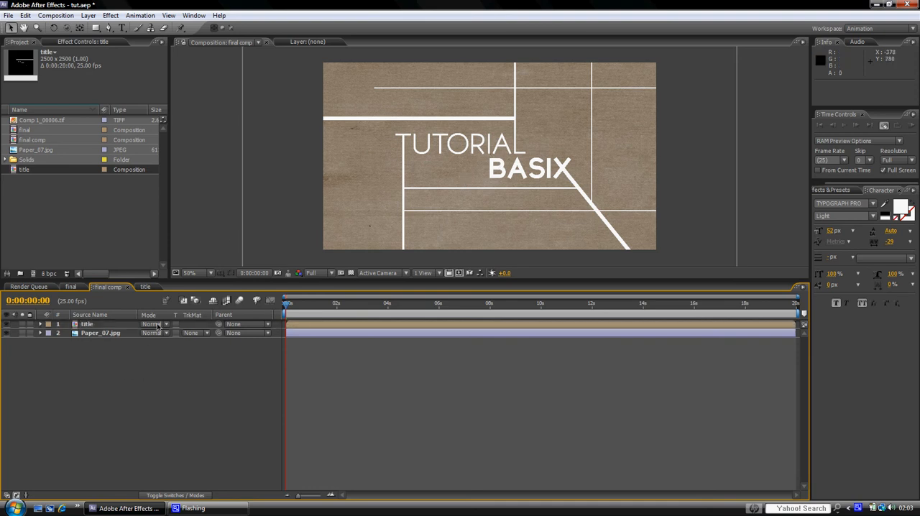
Step: Make the title and Paper_07.jpg layers 3D and set the composition preview resolution to Half
{"action": "key", "text": "F4"}
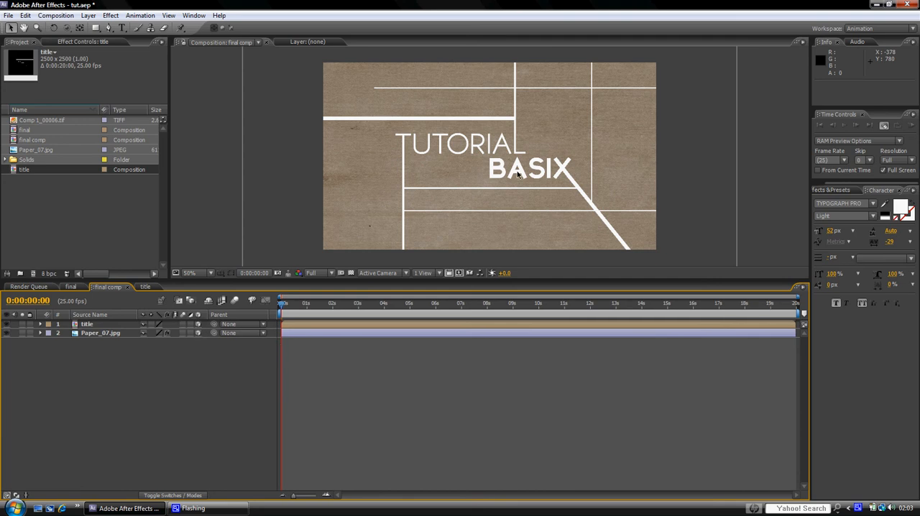
{"action": "left_click", "coordinate": [331, 273]}
{"action": "left_click", "coordinate": [324, 297]}
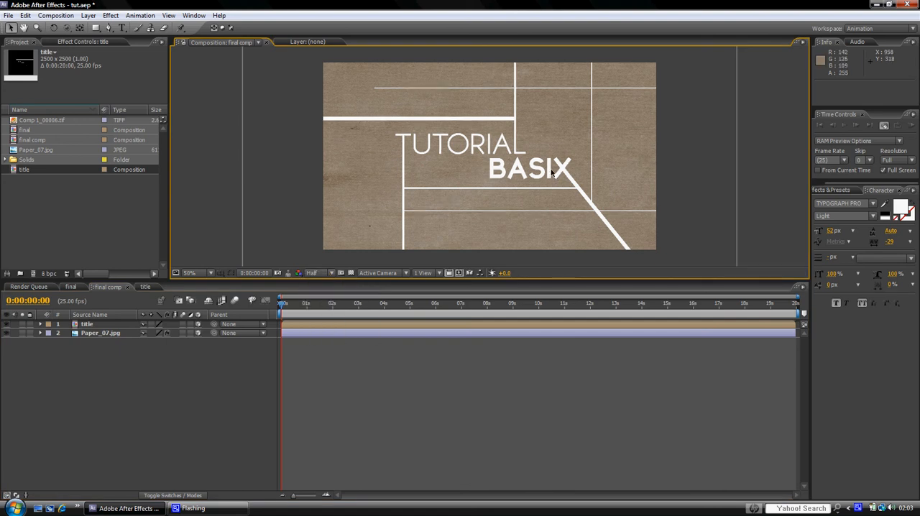
{"action": "key", "text": "comma"}
{"action": "key", "text": "comma"}
{"action": "key", "text": "comma"}
{"action": "key", "text": "comma"}
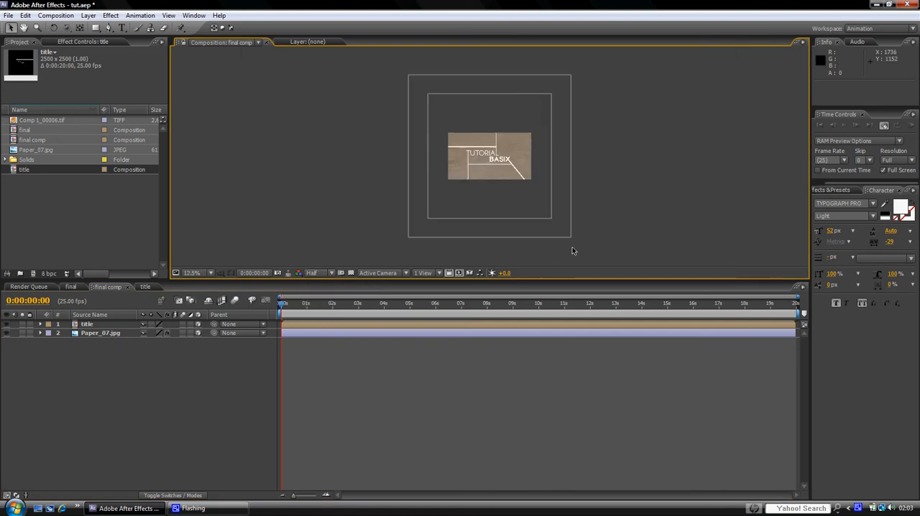
{"action": "key", "text": "period"}
{"action": "key", "text": "period"}
{"action": "key", "text": "period"}
{"action": "key", "text": "period"}
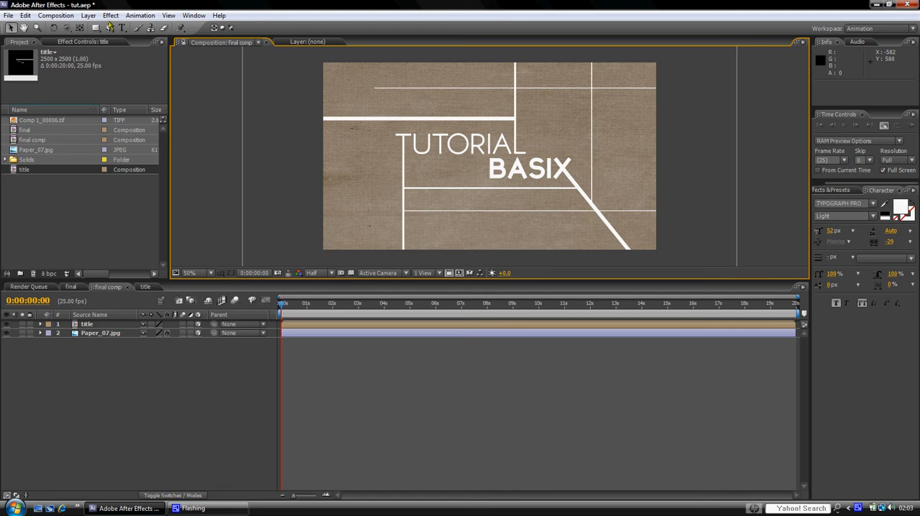
Step: Create a new null object above the title layer in final comp
{"action": "left_click", "coordinate": [87, 325]}
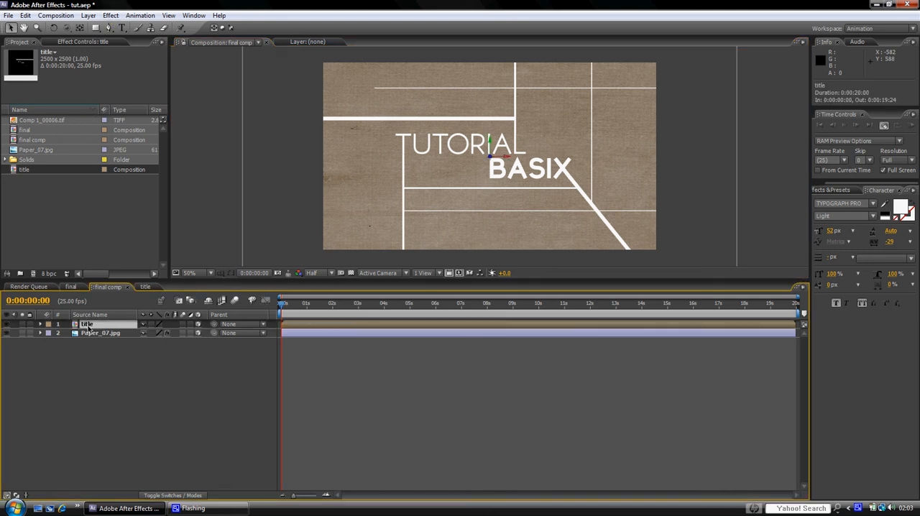
{"action": "left_click", "coordinate": [87, 16]}
{"action": "mouse_move", "coordinate": [102, 28]}
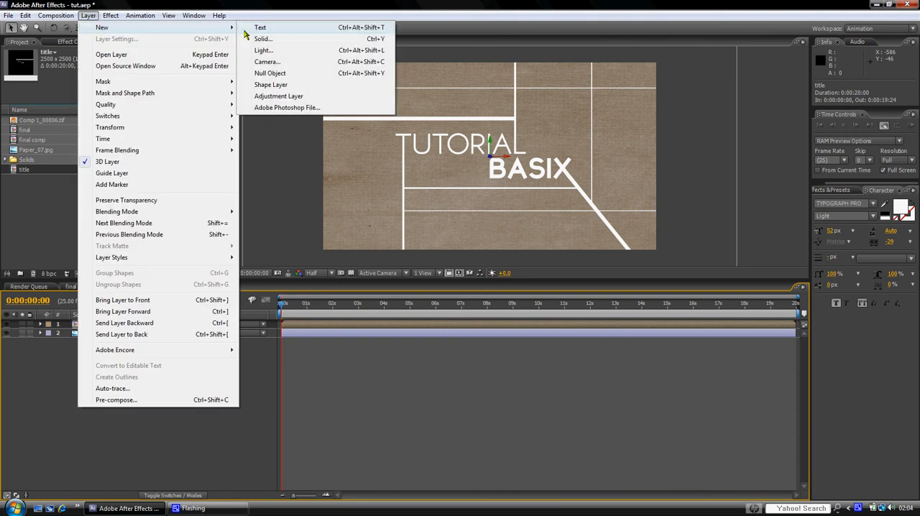
{"action": "left_click", "coordinate": [283, 76]}
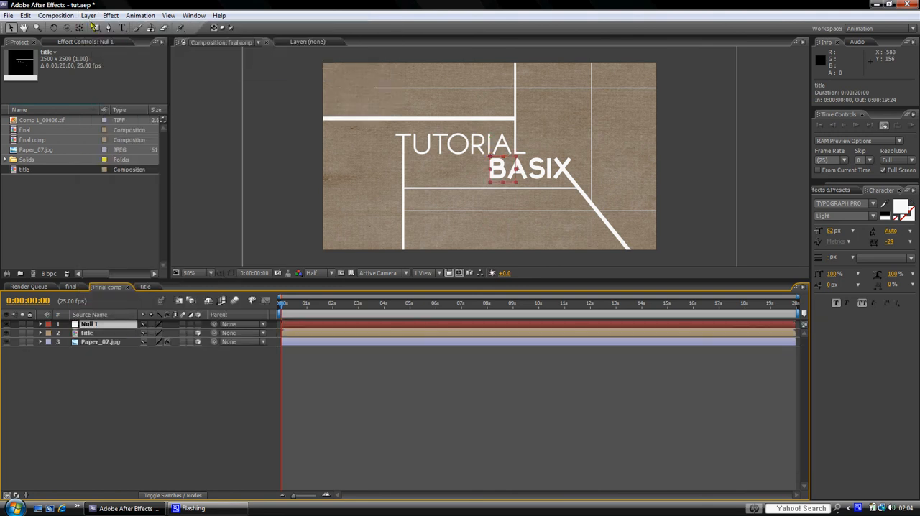
Step: Create a new camera in final comp with the 35mm preset and default settings
{"action": "left_click", "coordinate": [88, 15]}
{"action": "mouse_move", "coordinate": [114, 32]}
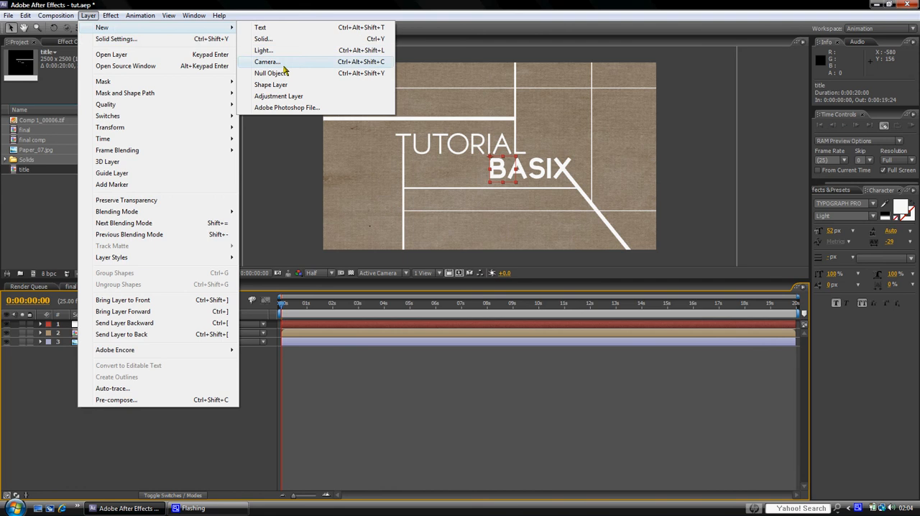
{"action": "left_click", "coordinate": [285, 63]}
{"action": "left_click", "coordinate": [429, 286]}
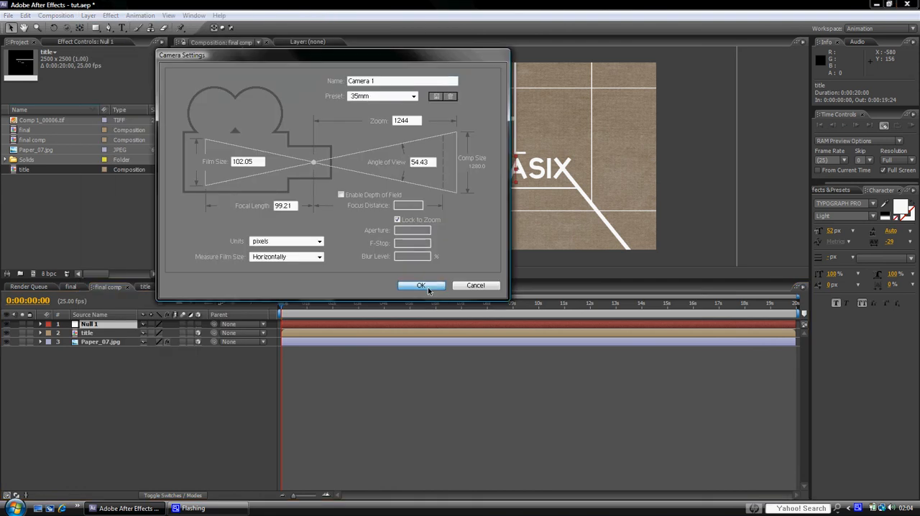
Step: Rename the null object layer as "cam control"
{"action": "left_click", "coordinate": [101, 336]}
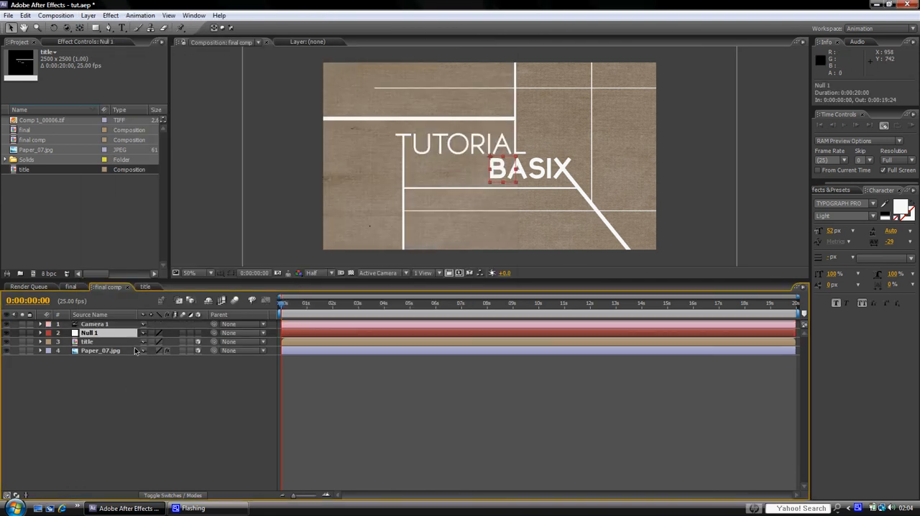
{"action": "key", "text": "Return"}
{"action": "type", "text": "cam control"}
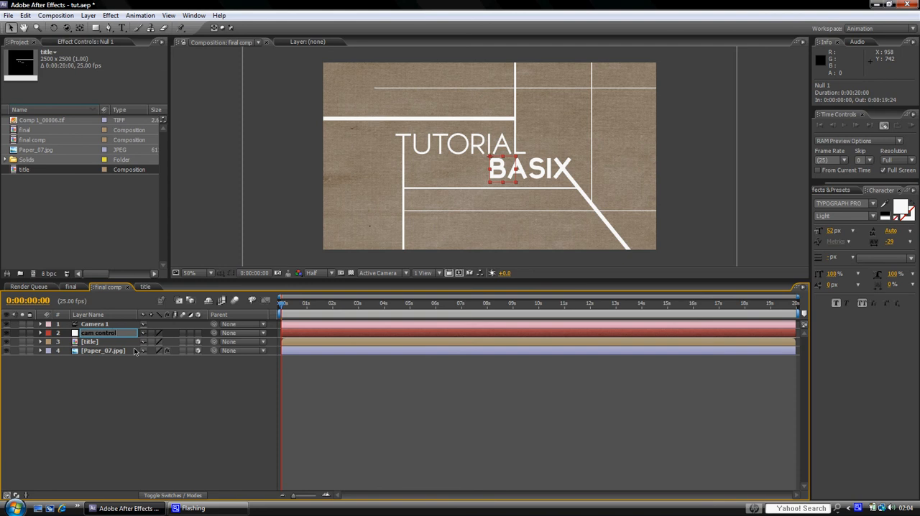
{"action": "left_click", "coordinate": [39, 391]}
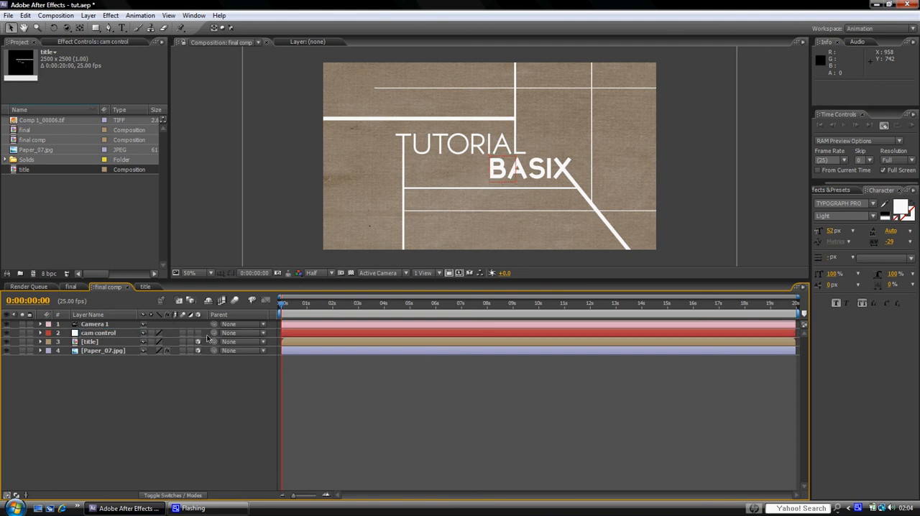
Step: Make the cam control null 3D and parent Camera 1 to it
{"action": "left_click_drag", "start_coordinate": [214, 325], "coordinate": [90, 335]}
{"action": "left_click", "coordinate": [98, 342]}
{"action": "left_click", "coordinate": [72, 288]}
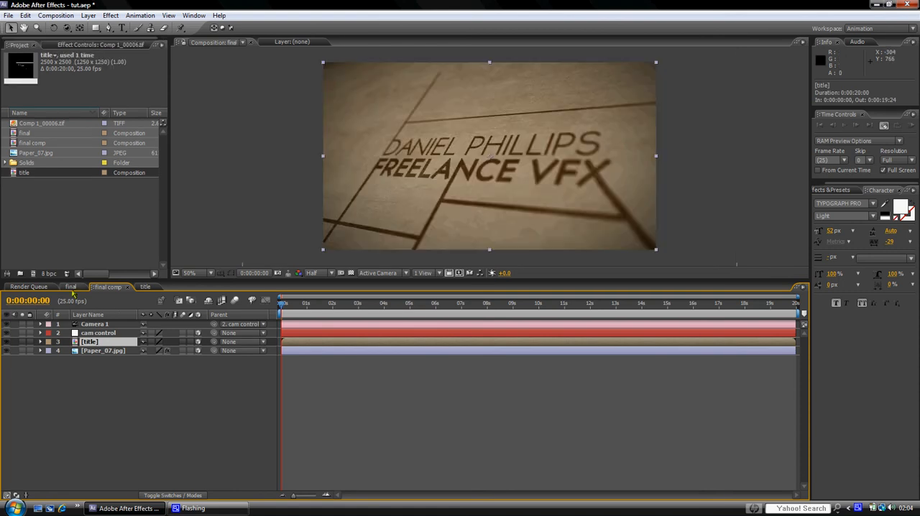
{"action": "left_click", "coordinate": [107, 287]}
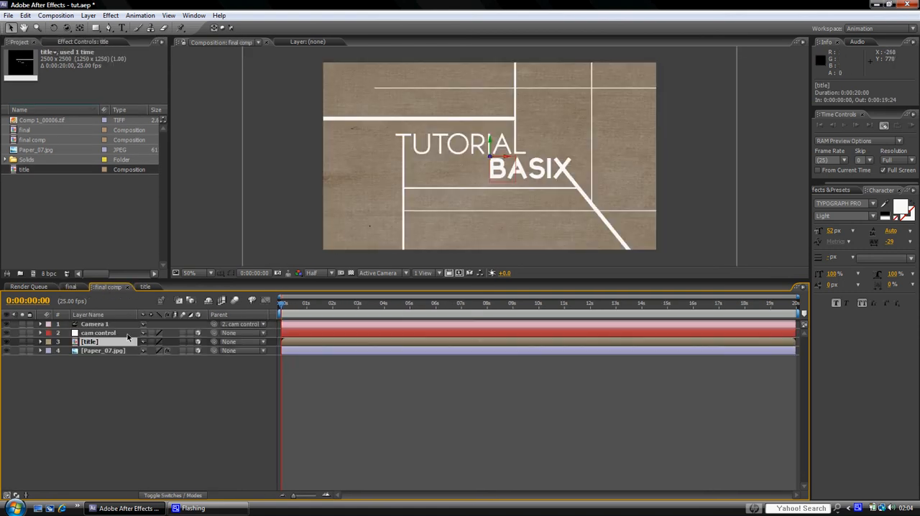
Step: Apply the Fill effect to the title layer and set its color to black (000000)
{"action": "left_click", "coordinate": [111, 15]}
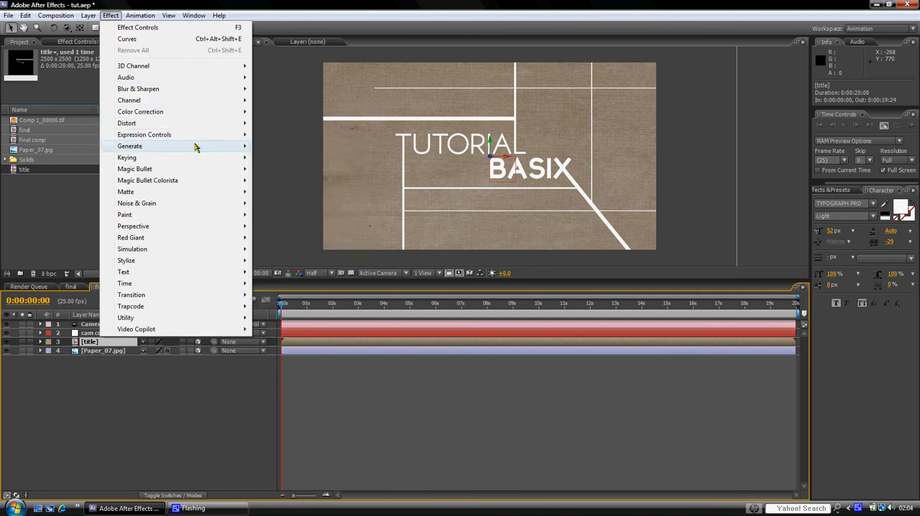
{"action": "mouse_move", "coordinate": [199, 146]}
{"action": "left_click", "coordinate": [277, 318]}
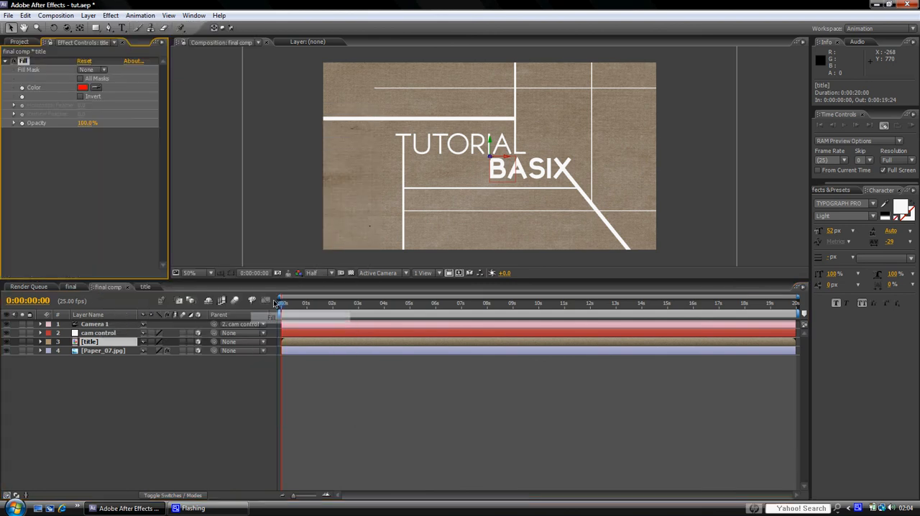
{"action": "left_click", "coordinate": [83, 87]}
{"action": "left_click", "coordinate": [390, 357]}
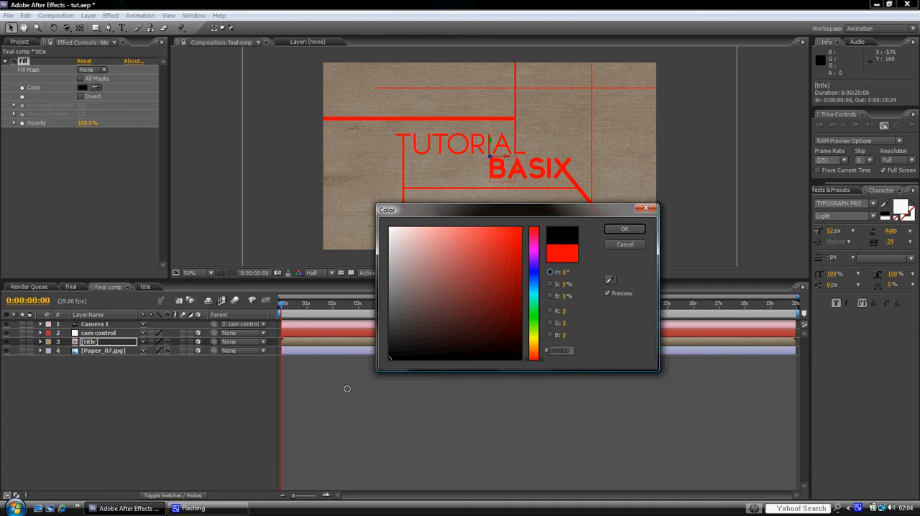
{"action": "left_click", "coordinate": [624, 230]}
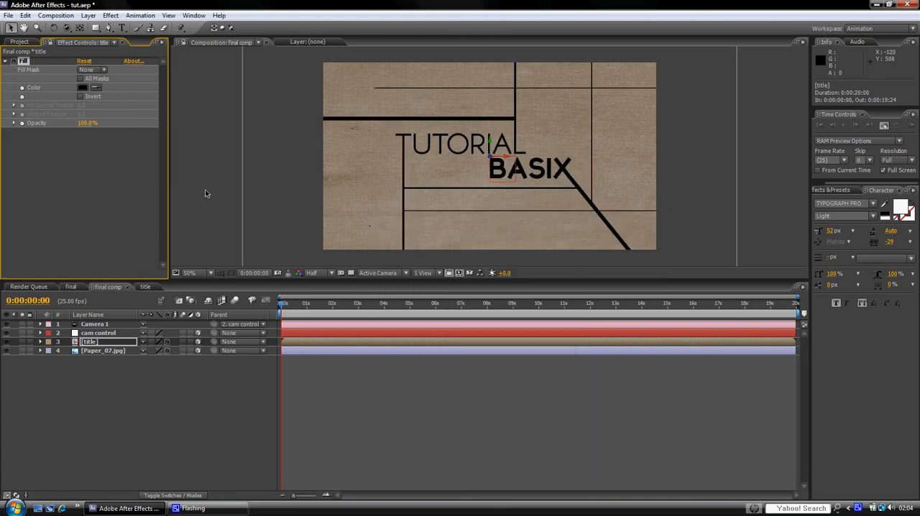
{"action": "left_click", "coordinate": [6, 62]}
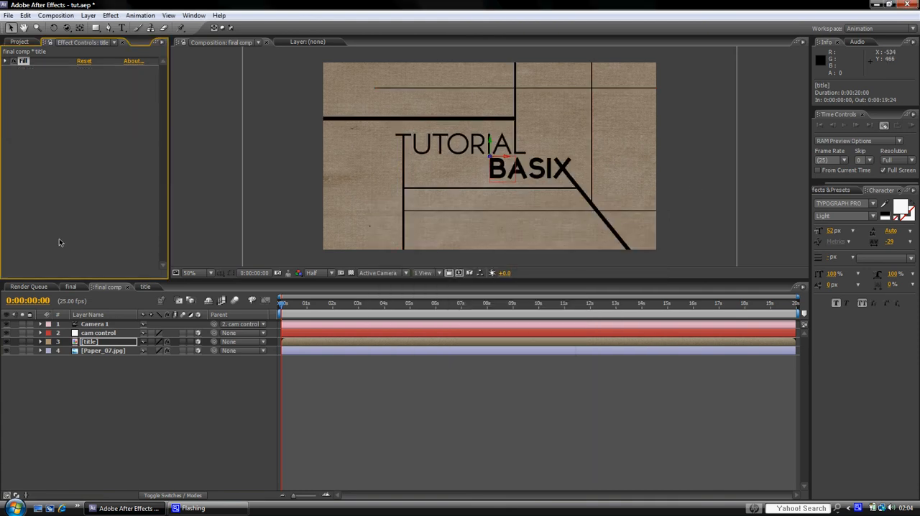
Step: Set the title layer's blending mode to Overlay
{"action": "key", "text": "F4"}
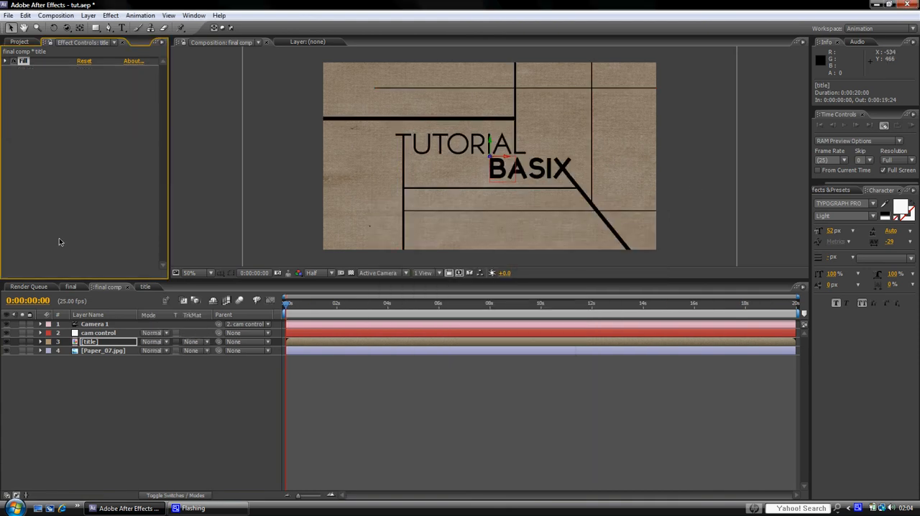
{"action": "left_click", "coordinate": [168, 343]}
{"action": "left_click", "coordinate": [182, 262]}
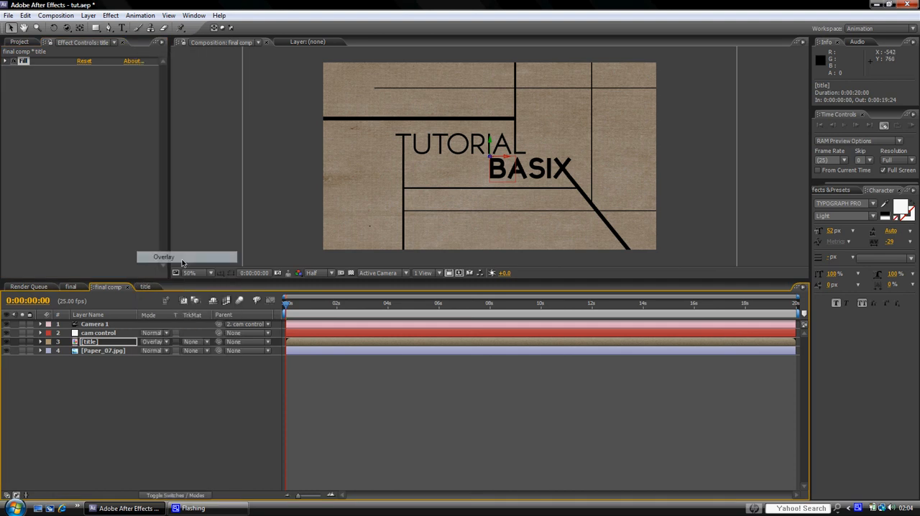
Step: Inspect the lettering up close and lower the title layer's Fill opacity to 70%
{"action": "scroll", "coordinate": [550, 188], "scroll_direction": "up", "scroll_amount": 4}
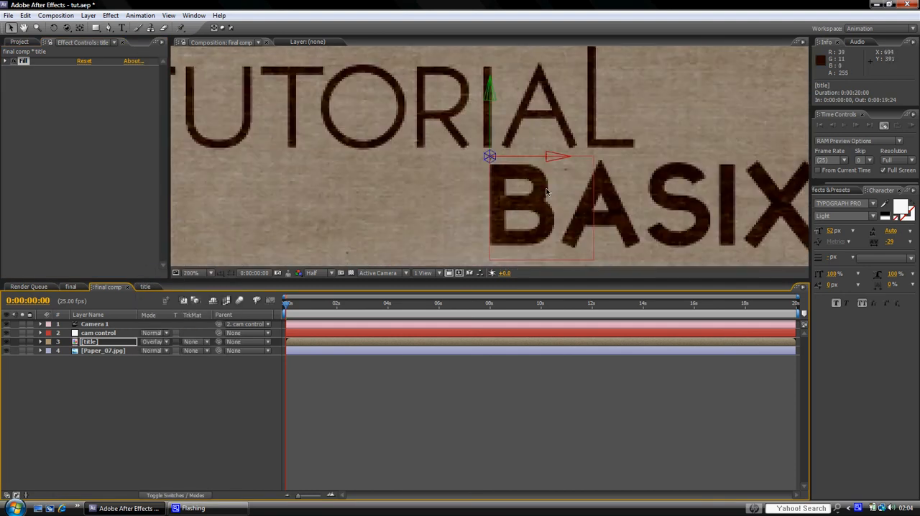
{"action": "scroll", "coordinate": [546, 193], "scroll_direction": "down", "scroll_amount": 2}
{"action": "scroll", "coordinate": [546, 192], "scroll_direction": "down", "scroll_amount": 2}
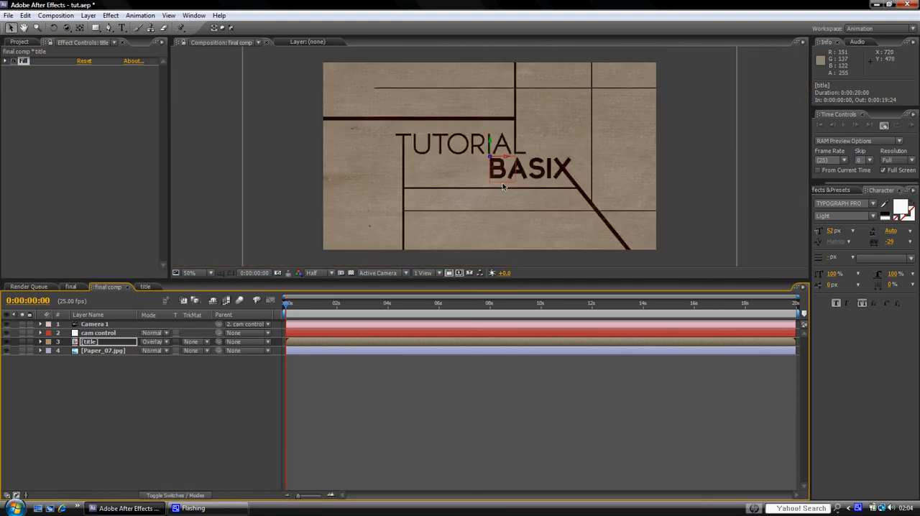
{"action": "left_click", "coordinate": [5, 61]}
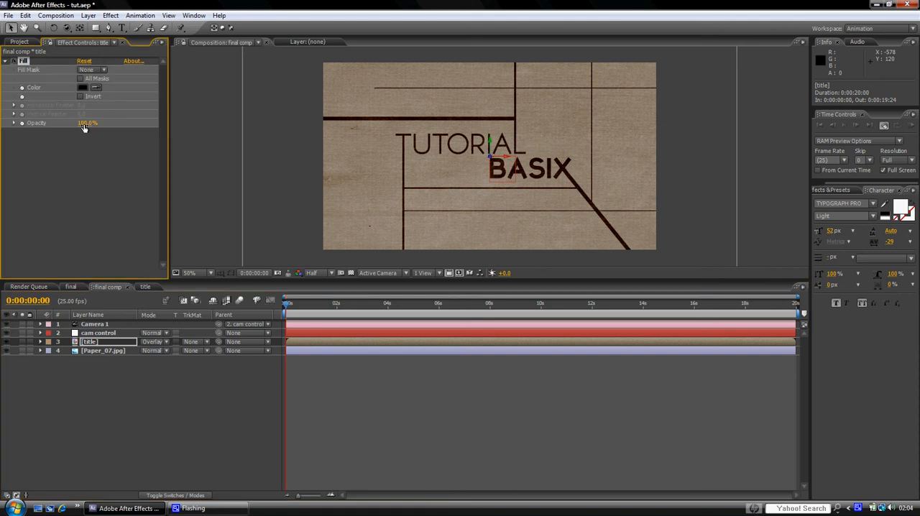
{"action": "mouse_move", "coordinate": [84, 126]}
{"action": "left_mouse_down"}
{"action": "mouse_move", "coordinate": [73, 128]}
{"action": "mouse_move", "coordinate": [89, 128]}
{"action": "left_mouse_up"}
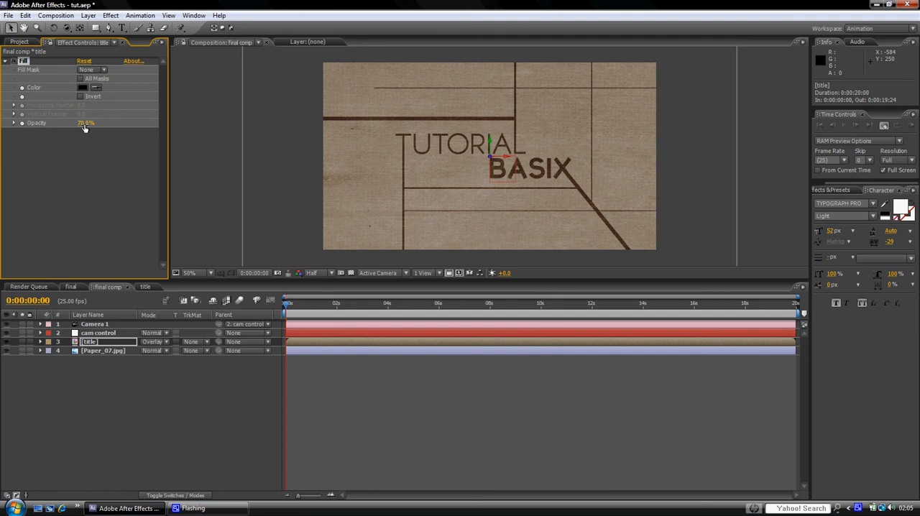
Step: Compare the title scene with the finished example in the final composition and check the framing at different magnifications
{"action": "left_click", "coordinate": [5, 61]}
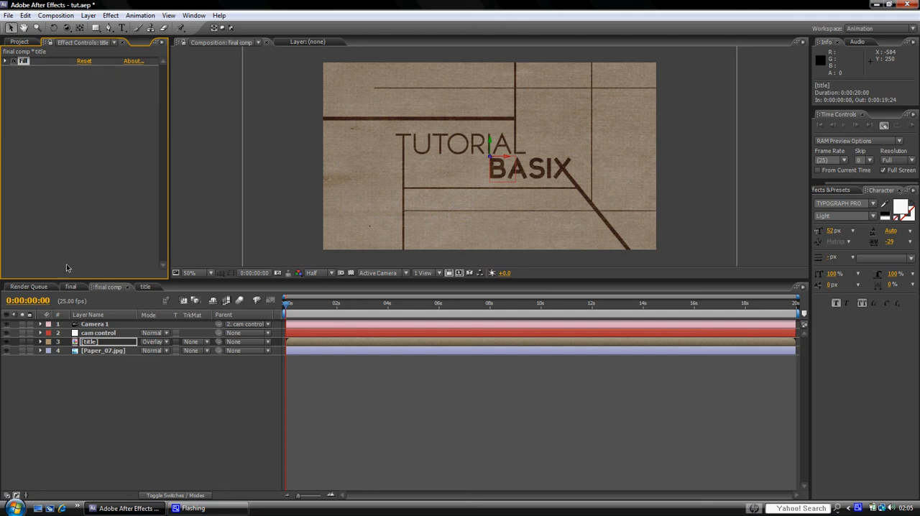
{"action": "left_click", "coordinate": [71, 289]}
{"action": "left_click", "coordinate": [105, 288]}
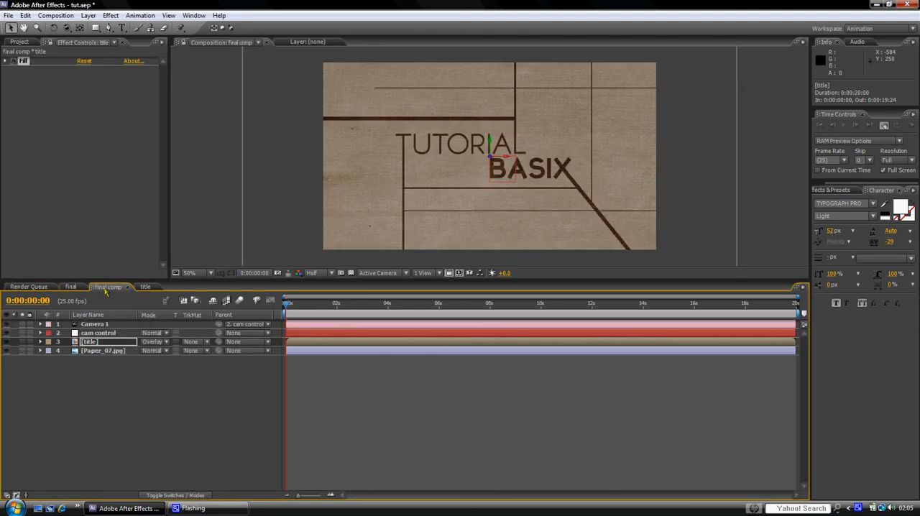
{"action": "scroll", "coordinate": [607, 207], "scroll_direction": "up", "scroll_amount": 1}
{"action": "scroll", "coordinate": [543, 172], "scroll_direction": "down", "scroll_amount": 2}
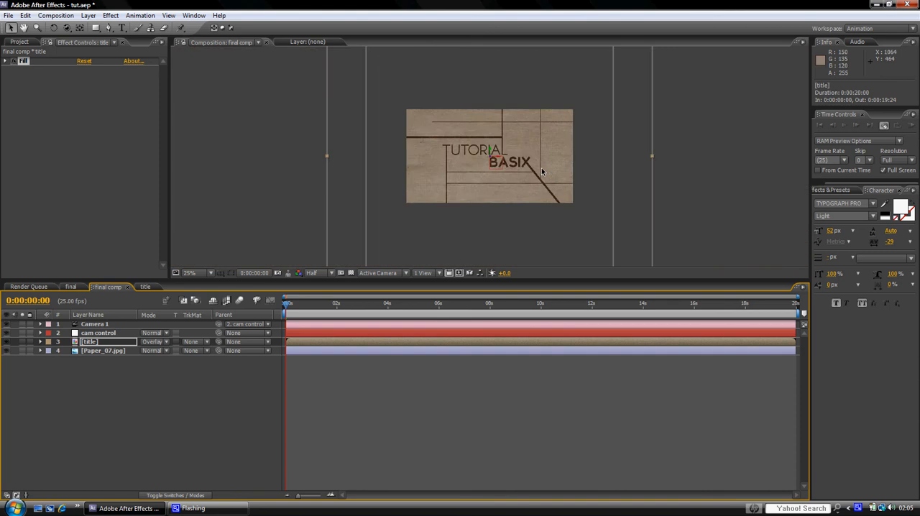
{"action": "scroll", "coordinate": [541, 168], "scroll_direction": "up", "scroll_amount": 2}
{"action": "scroll", "coordinate": [542, 168], "scroll_direction": "down", "scroll_amount": 1}
{"action": "left_click", "coordinate": [97, 341]}
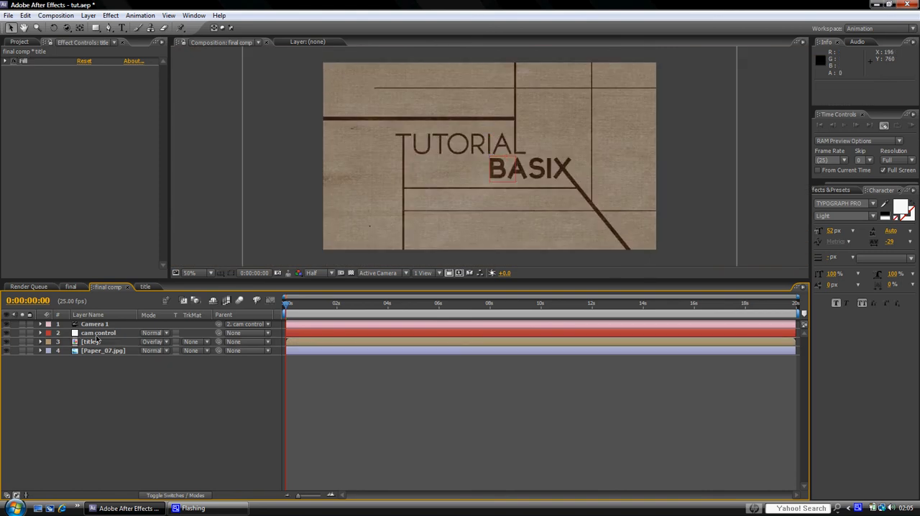
Step: Rotate the cam control null to a Y orientation of about 314° and shift it along its X axis to about 444.8, 360, 241.3
{"action": "left_click", "coordinate": [98, 333]}
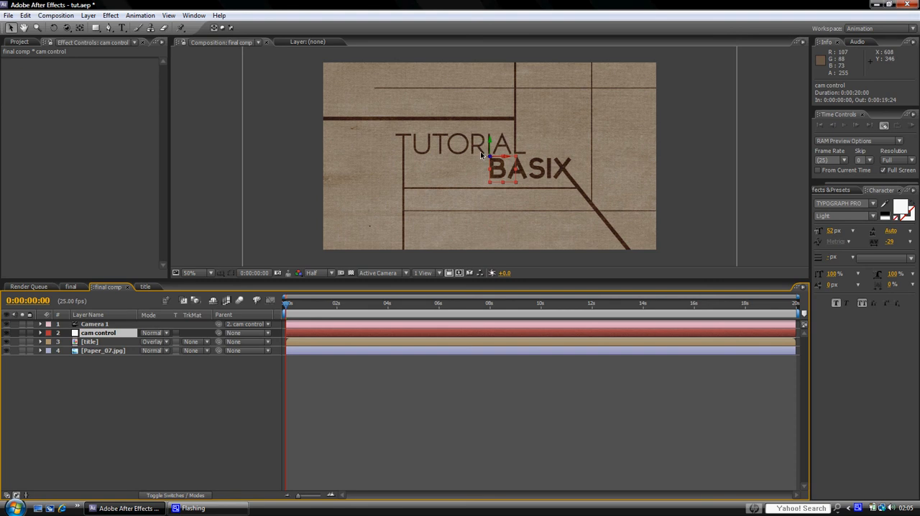
{"action": "key", "text": "w"}
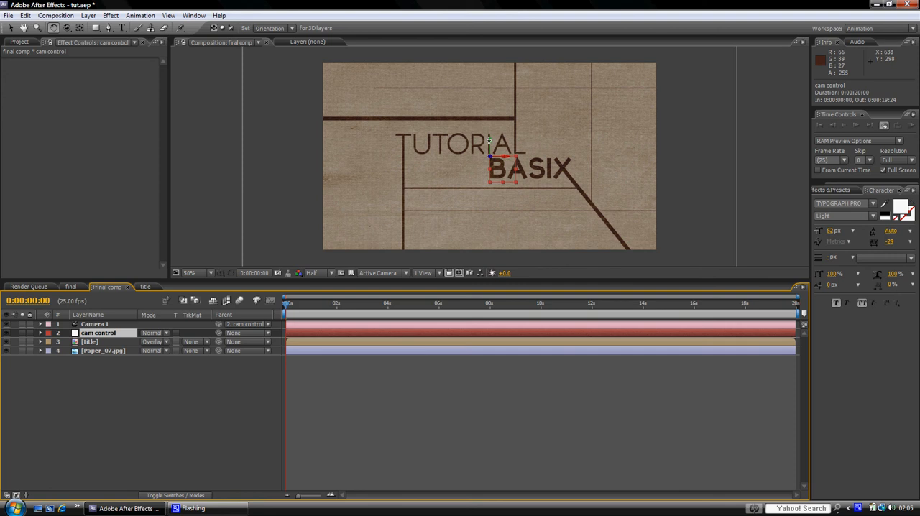
{"action": "left_click_drag", "start_coordinate": [489, 141], "coordinate": [497, 141]}
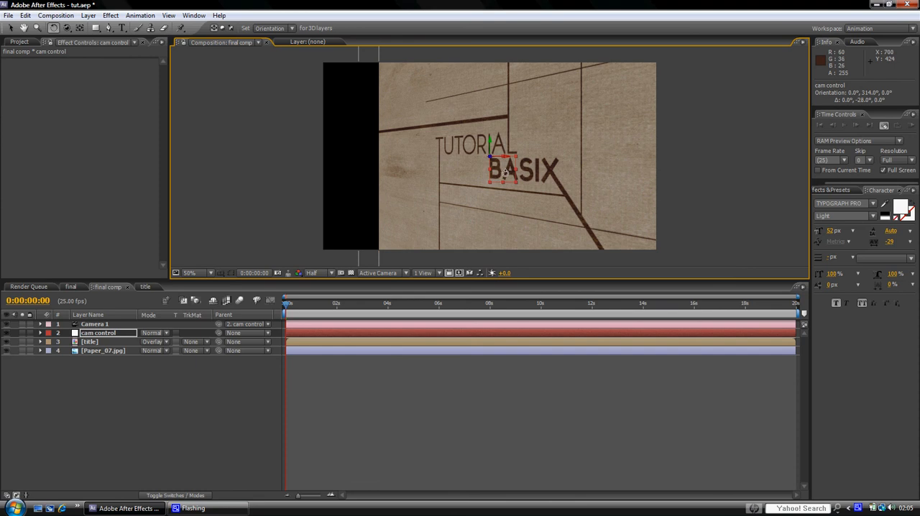
{"action": "key", "text": "v"}
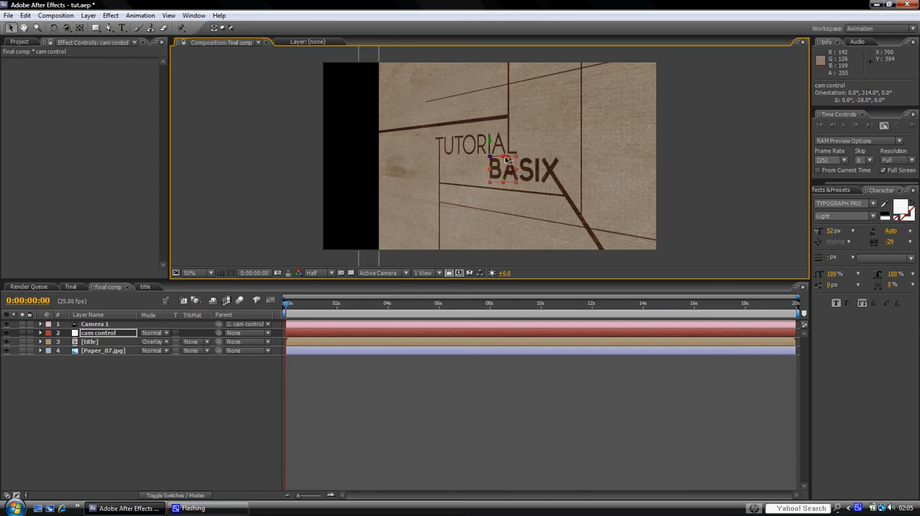
{"action": "mouse_move", "coordinate": [508, 159]}
{"action": "left_mouse_down"}
{"action": "mouse_move", "coordinate": [494, 153]}
{"action": "mouse_move", "coordinate": [492, 166]}
{"action": "left_mouse_up"}
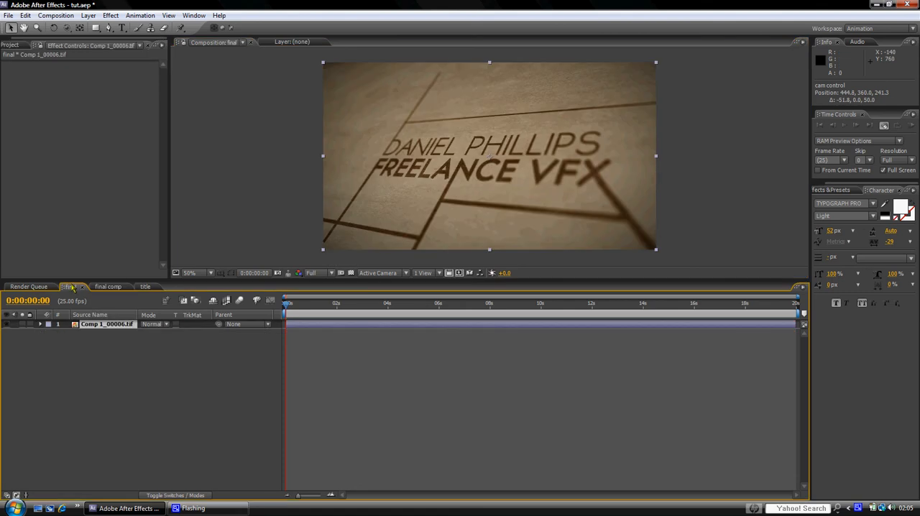
Step: Check the camera angle in the final composition and tilt the cam control null to an orientation of about 32.7°, 318.9°, 22.8°
{"action": "left_click", "coordinate": [71, 287]}
{"action": "left_click", "coordinate": [108, 287]}
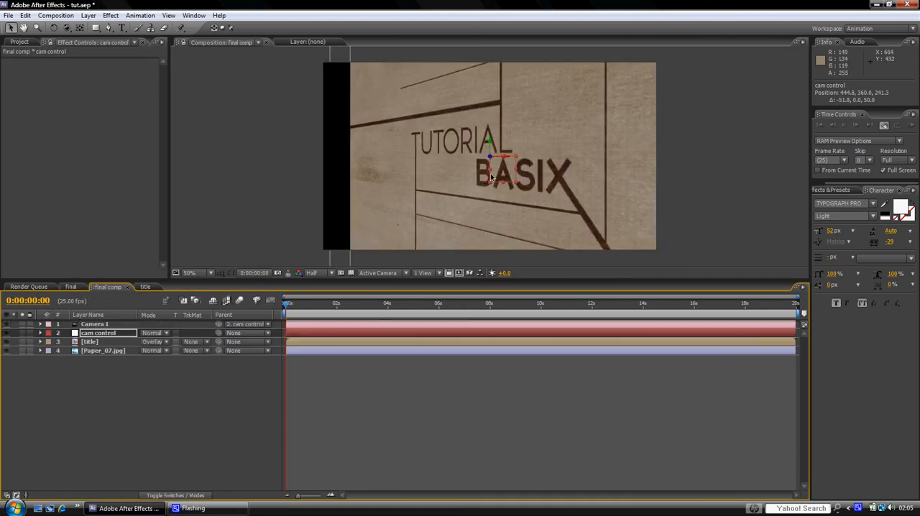
{"action": "key", "text": "w"}
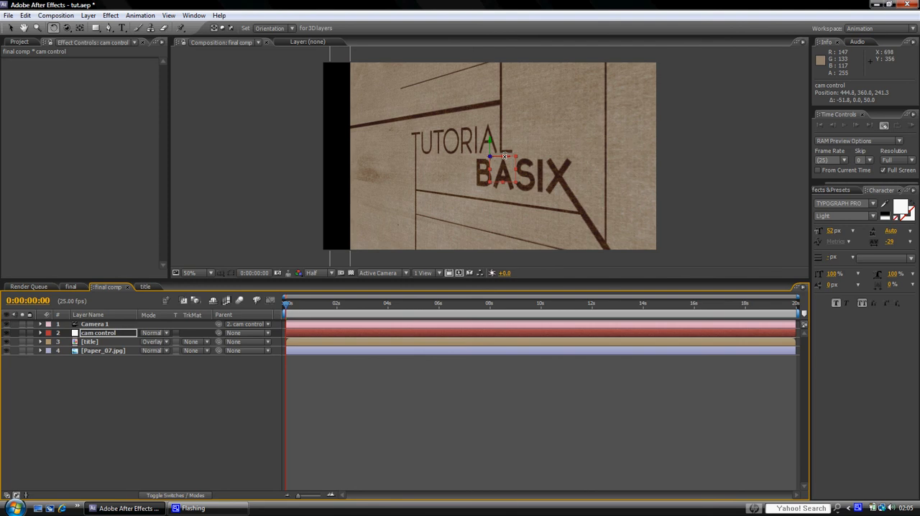
{"action": "left_click_drag", "start_coordinate": [503, 157], "coordinate": [504, 172]}
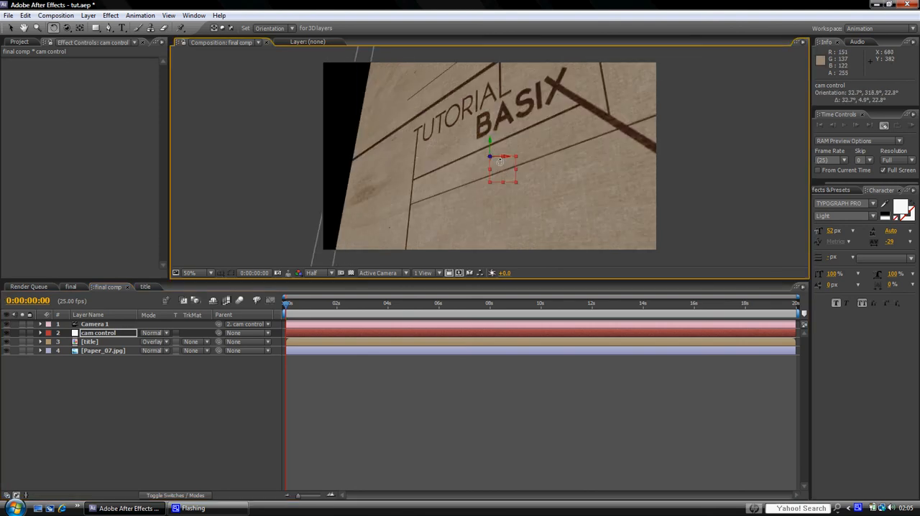
Step: Move the cam control null along its Y axis to about 488.7, 223, 198.9 so the title sits mid-frame
{"action": "key", "text": "v"}
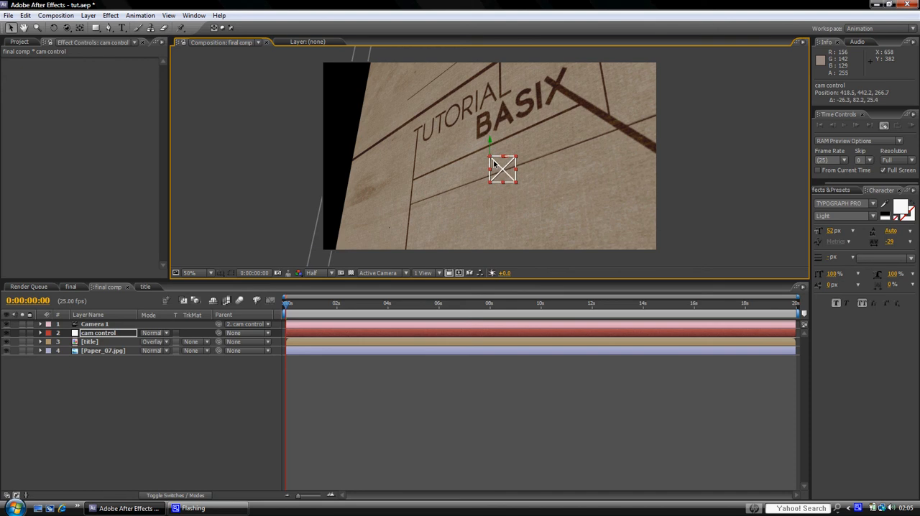
{"action": "left_click_drag", "start_coordinate": [494, 164], "coordinate": [505, 73]}
{"action": "key", "text": "ctrl+z"}
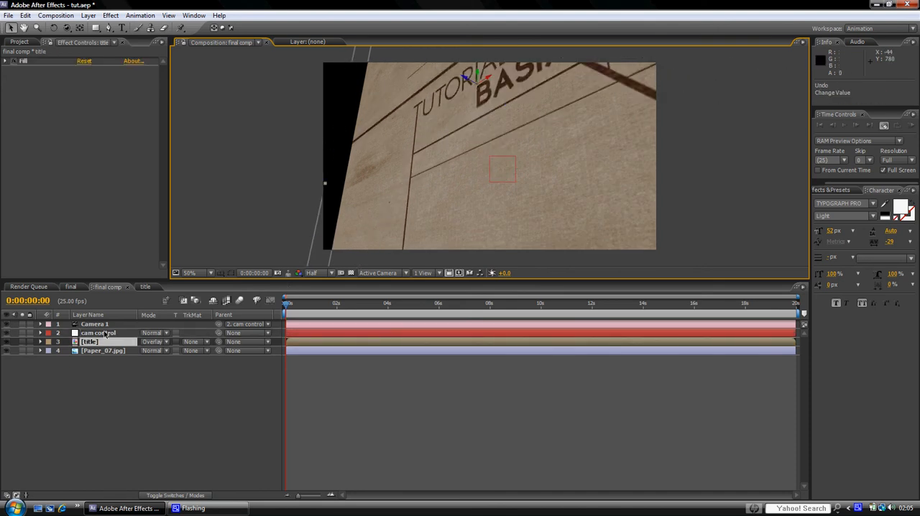
{"action": "left_click", "coordinate": [104, 334]}
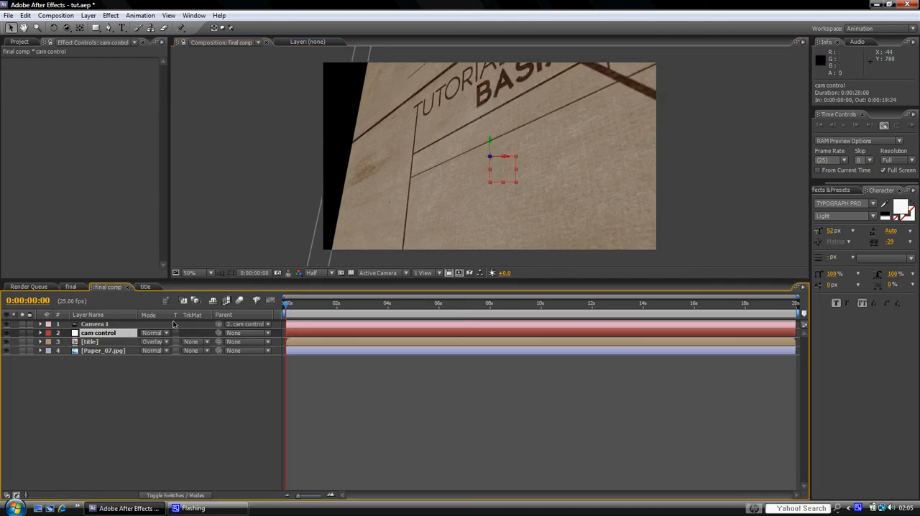
{"action": "left_click", "coordinate": [490, 142]}
{"action": "mouse_move", "coordinate": [490, 117]}
{"action": "left_mouse_down"}
{"action": "mouse_move", "coordinate": [496, 138]}
{"action": "mouse_move", "coordinate": [489, 136]}
{"action": "left_mouse_up"}
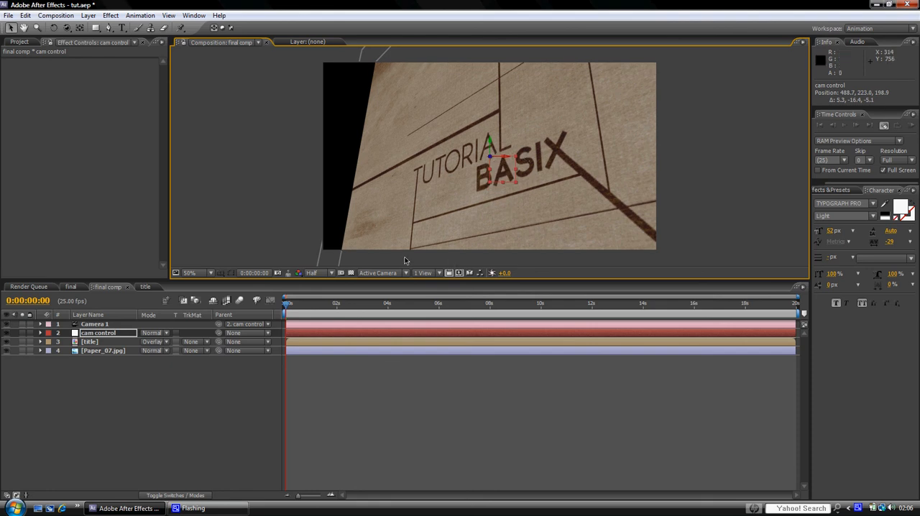
{"action": "left_click", "coordinate": [129, 408]}
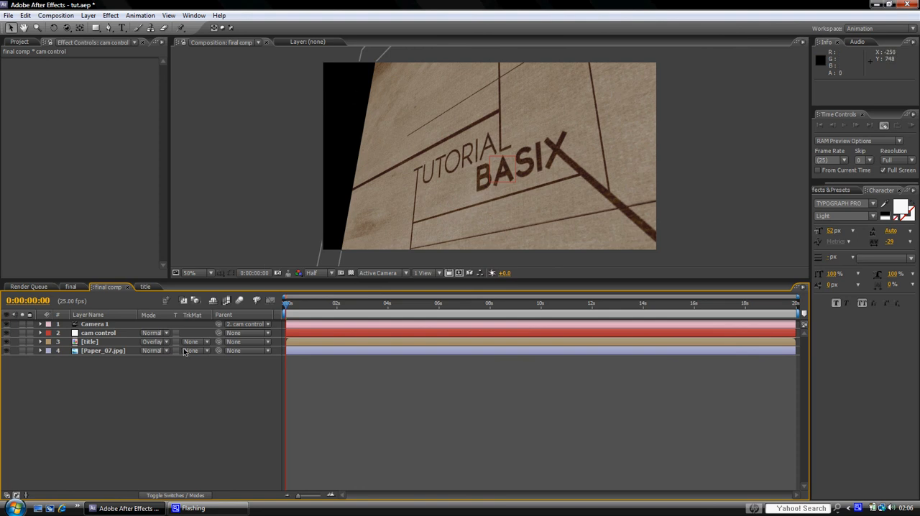
Step: Find the Motion Tile effect and apply it to the Paper_07.jpg layer
{"action": "left_click", "coordinate": [97, 352]}
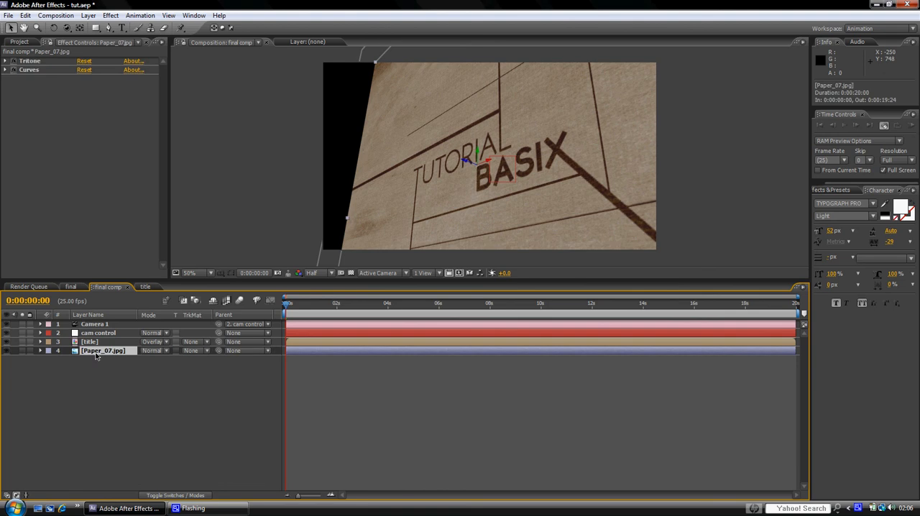
{"action": "left_click", "coordinate": [835, 190]}
{"action": "left_click", "coordinate": [852, 201]}
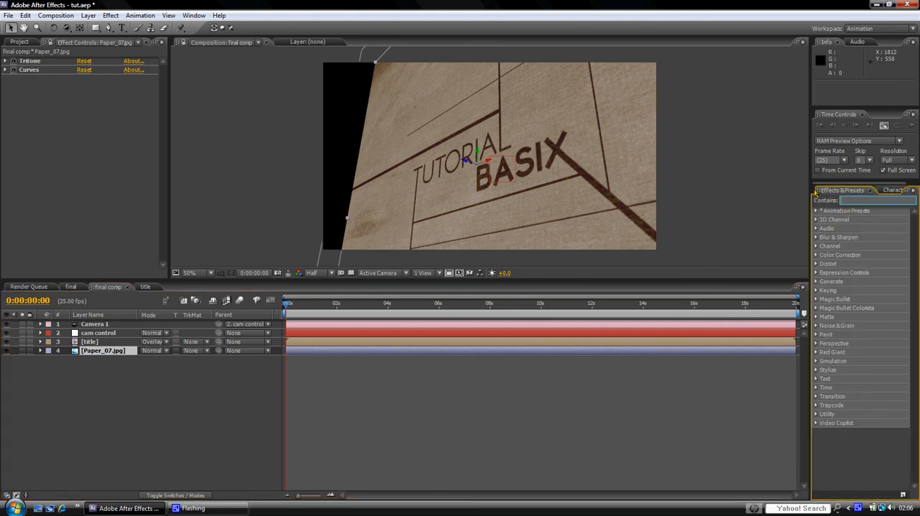
{"action": "type", "text": "motion"}
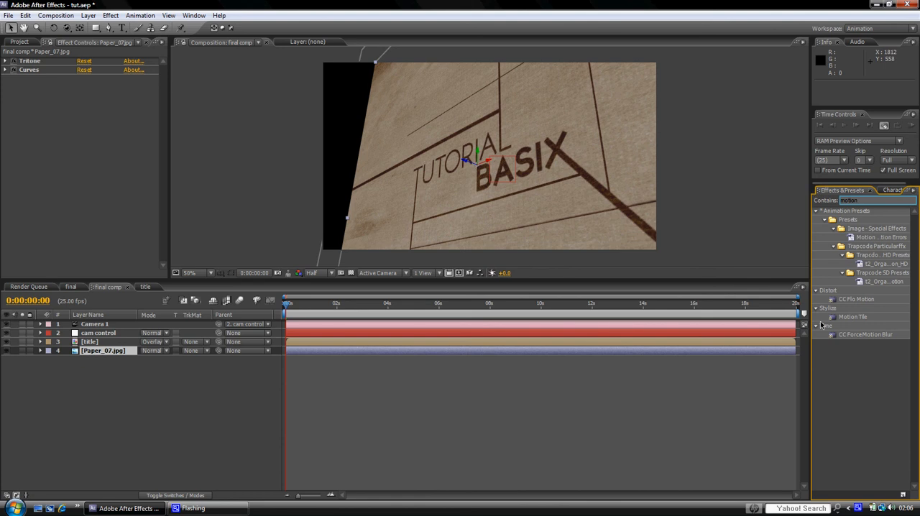
{"action": "left_click", "coordinate": [855, 320]}
{"action": "left_click_drag", "start_coordinate": [240, 348], "coordinate": [104, 351]}
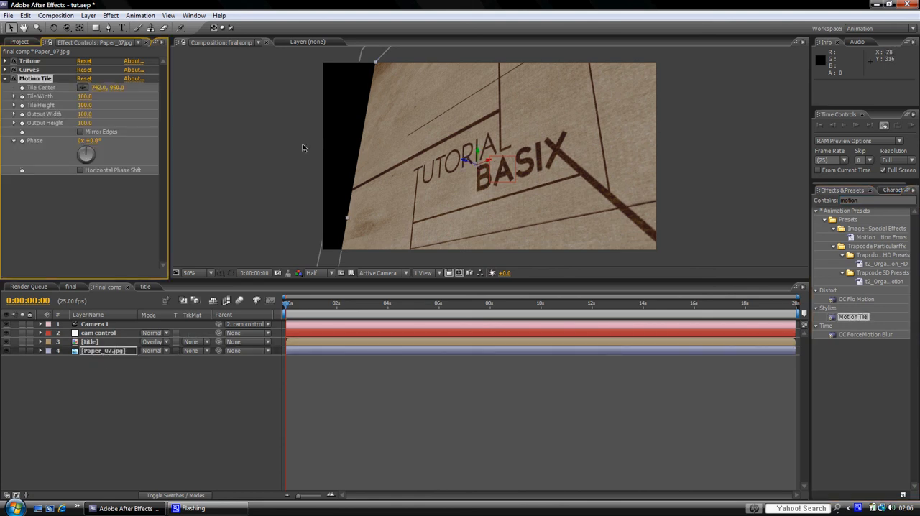
Step: Set the paper layer's Motion Tile output width to 900 and output height to 1210
{"action": "left_click_drag", "start_coordinate": [75, 115], "coordinate": [122, 119]}
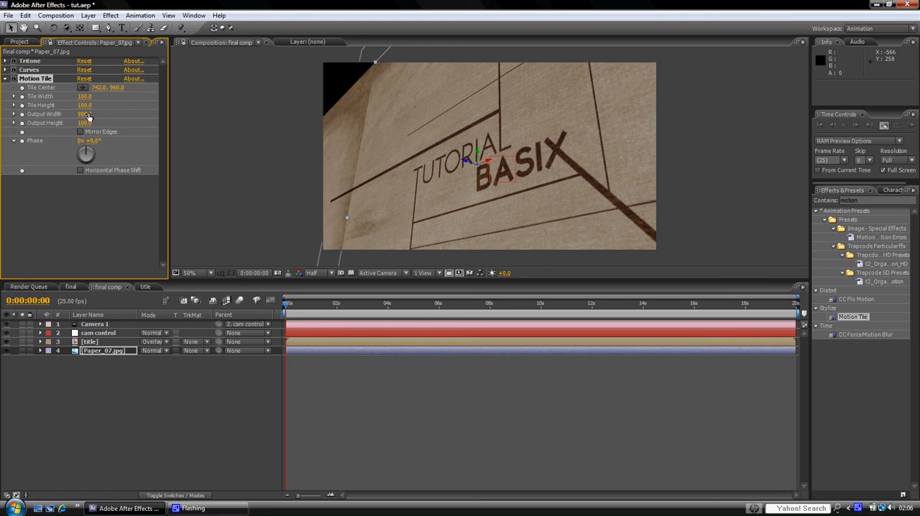
{"action": "left_click_drag", "start_coordinate": [83, 123], "coordinate": [141, 127]}
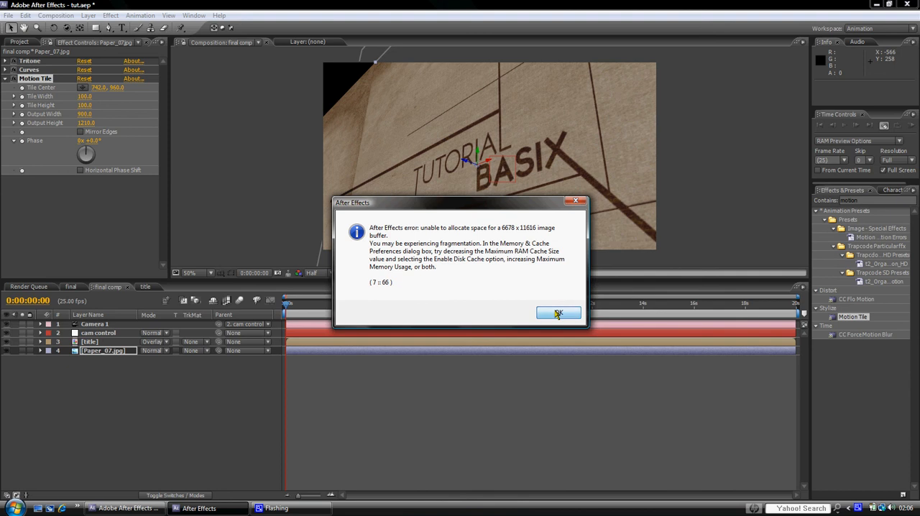
{"action": "left_click", "coordinate": [558, 314]}
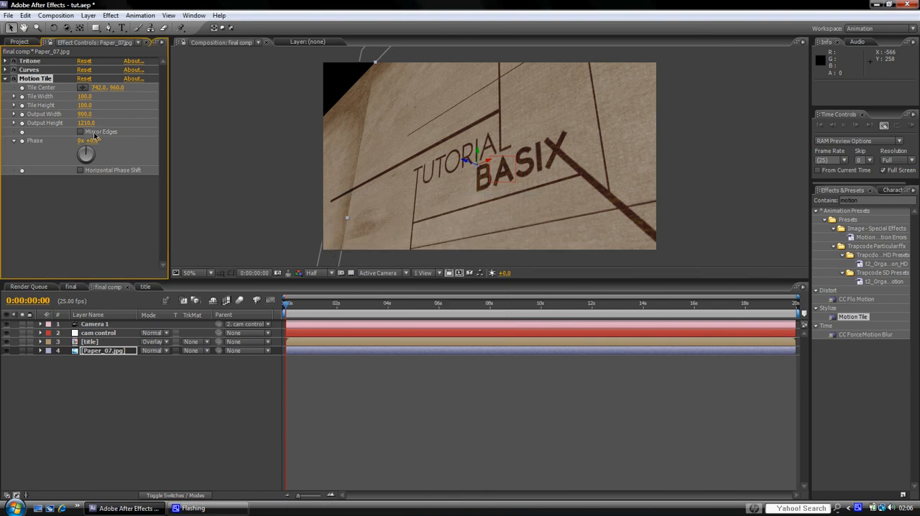
Step: Save the project on the desktop as tut, replacing the existing file
{"action": "left_click", "coordinate": [8, 15]}
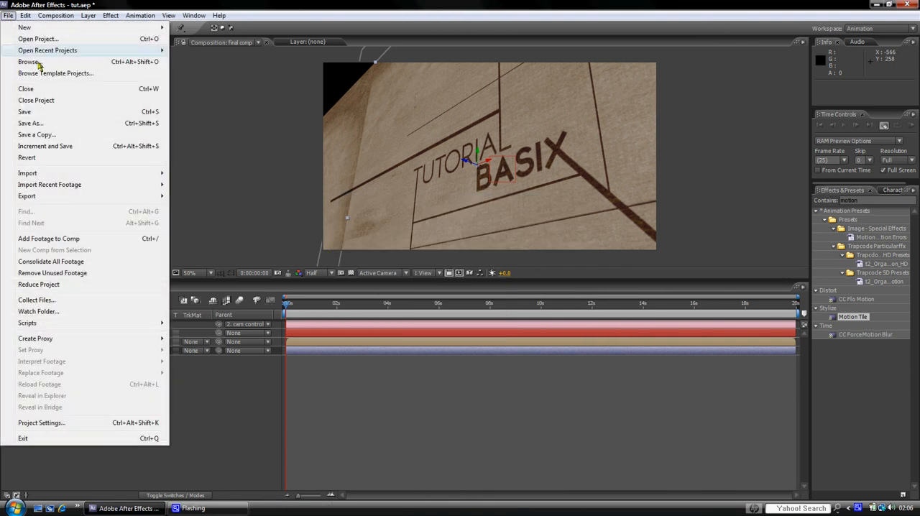
{"action": "left_click", "coordinate": [61, 127]}
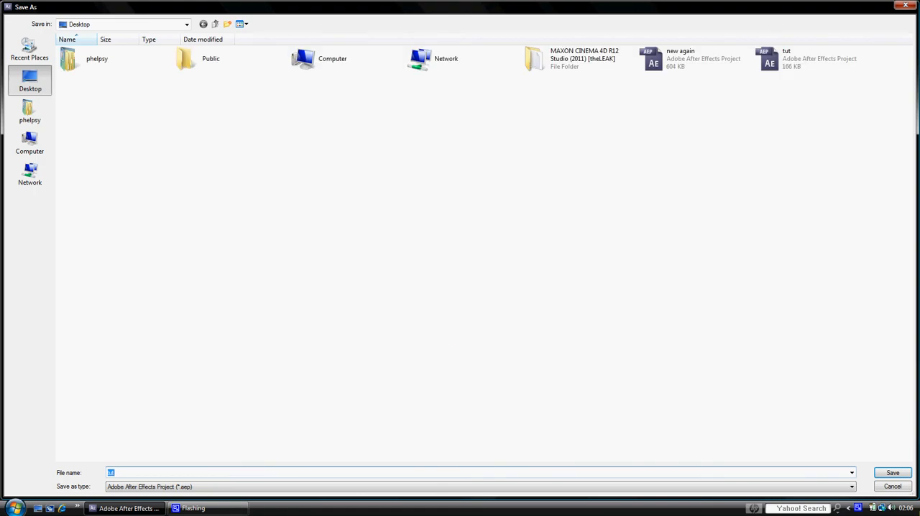
{"action": "left_click", "coordinate": [891, 472]}
{"action": "left_click", "coordinate": [491, 260]}
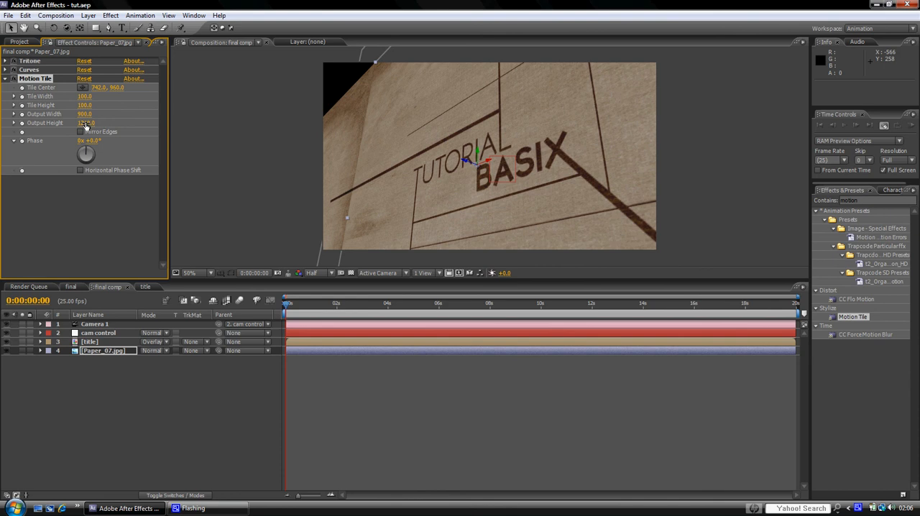
Step: Raise the Motion Tile output height to 1590 and set the composition preview resolution to Quarter
{"action": "left_click_drag", "start_coordinate": [86, 123], "coordinate": [101, 125]}
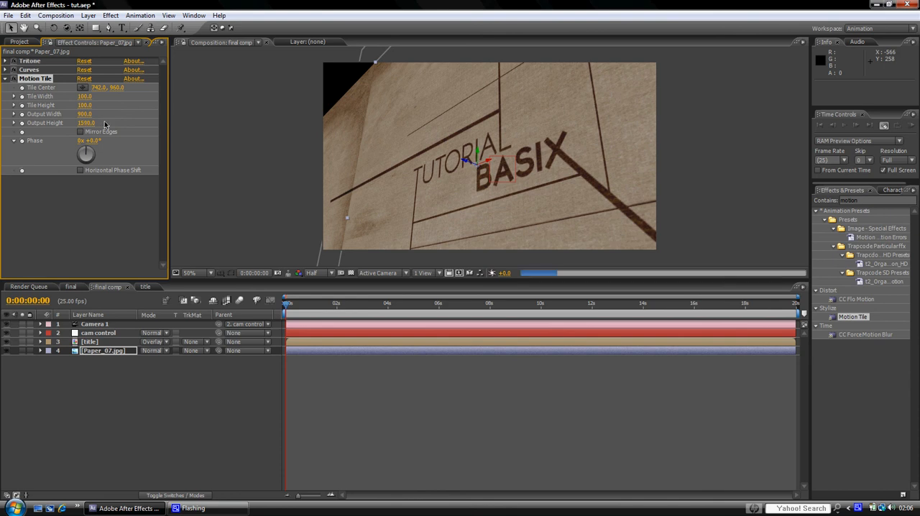
{"action": "left_click", "coordinate": [549, 316]}
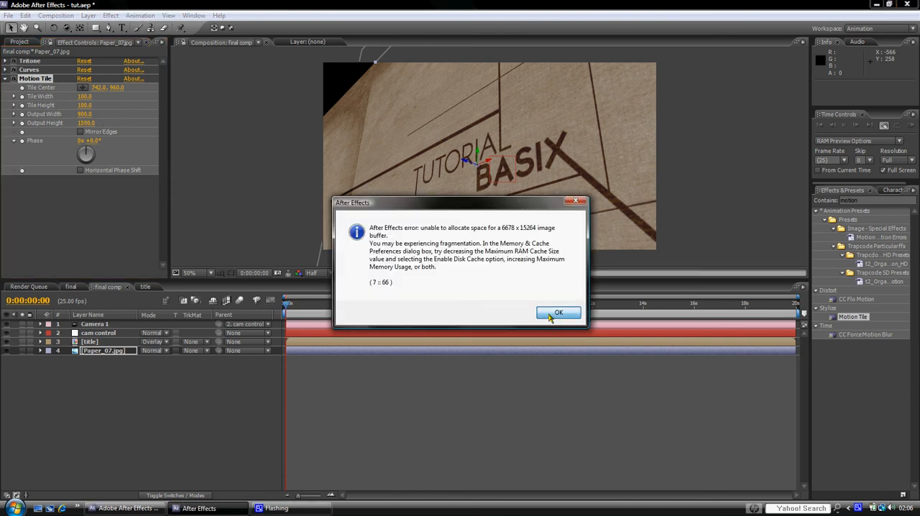
{"action": "left_click", "coordinate": [324, 274]}
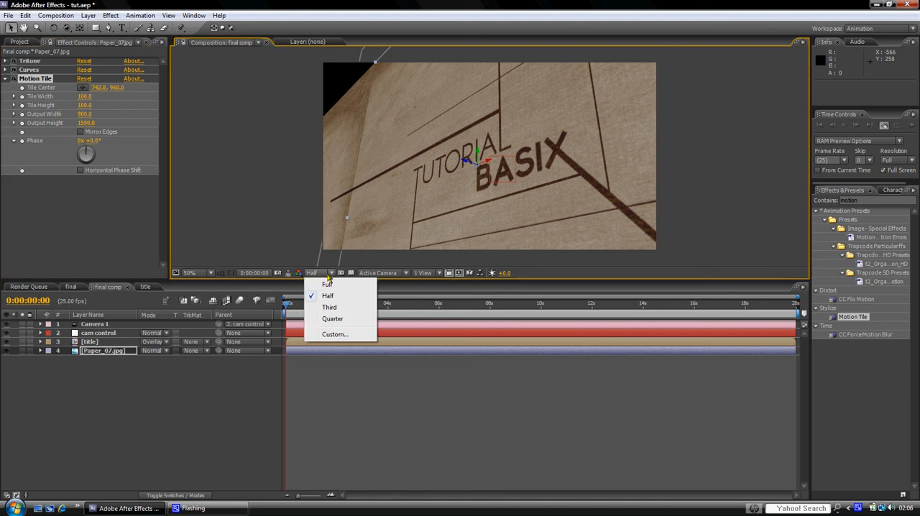
{"action": "left_click", "coordinate": [338, 320]}
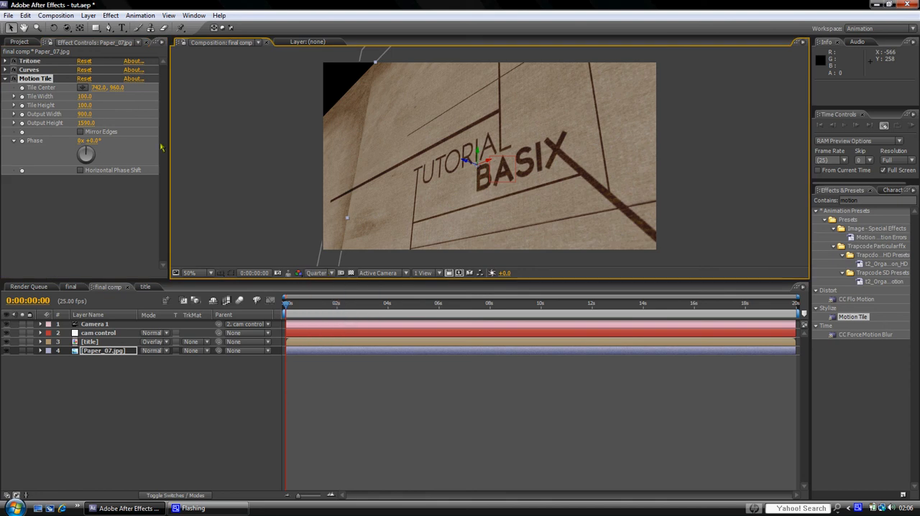
Step: Enable Mirror Edges for the paper's Motion Tile effect and set its output height to 810
{"action": "left_click", "coordinate": [80, 132]}
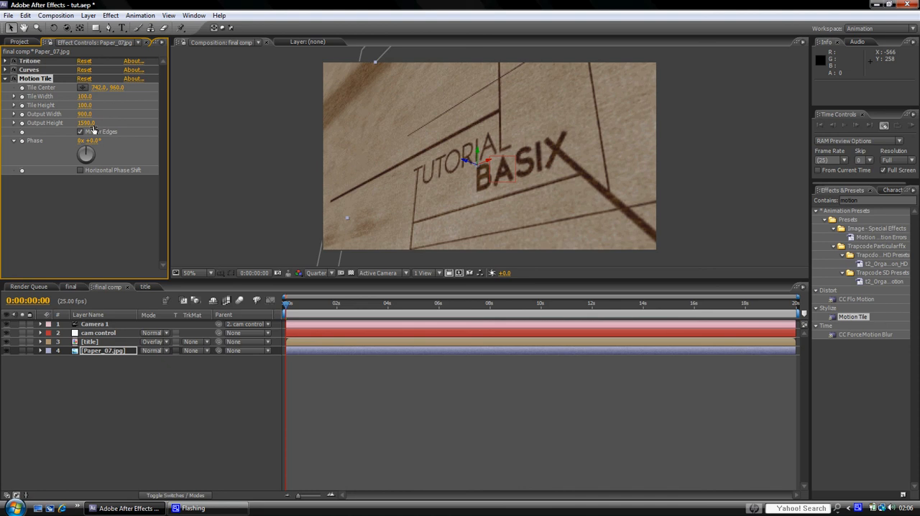
{"action": "left_click_drag", "start_coordinate": [94, 130], "coordinate": [63, 130]}
{"action": "left_click", "coordinate": [80, 215]}
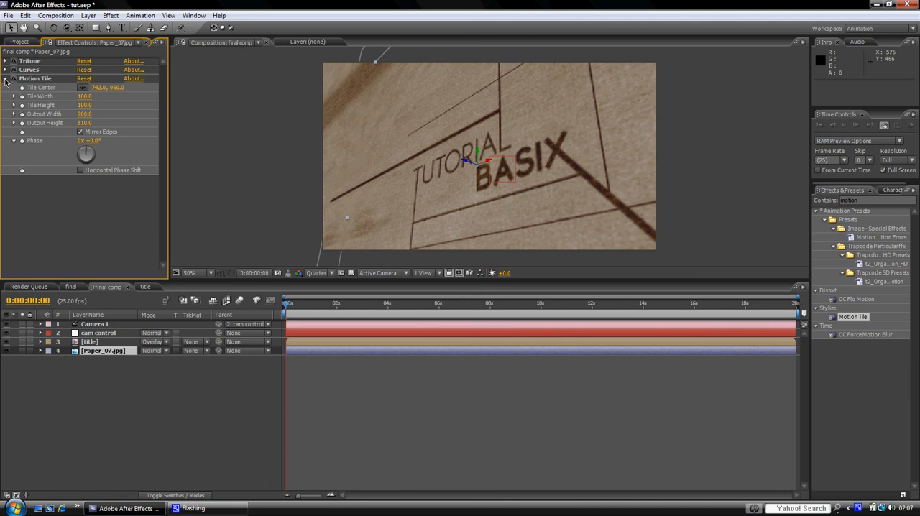
Step: Collapse the Motion Tile settings and shift the Paper_07.jpg layer along its Y axis to a position of about 640, 320.6, 0
{"action": "left_click", "coordinate": [5, 79]}
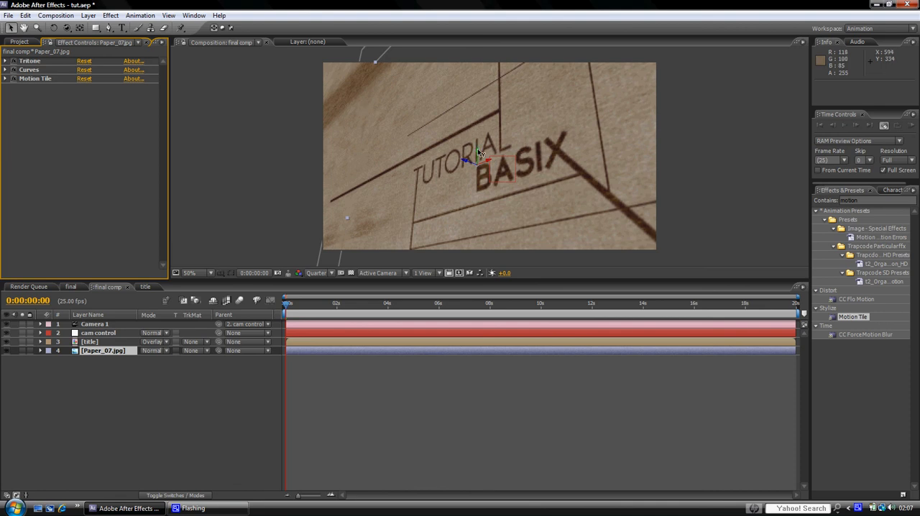
{"action": "left_click_drag", "start_coordinate": [479, 153], "coordinate": [475, 149]}
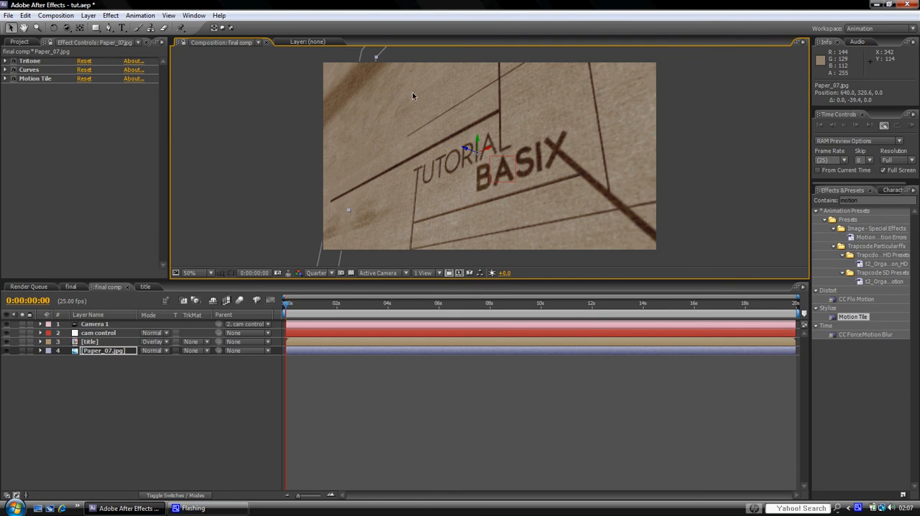
Step: Move the Paper_07.jpg layer along its Y axis to a position of about 640, -77.1, 0 and deselect it
{"action": "left_click_drag", "start_coordinate": [412, 96], "coordinate": [418, 141]}
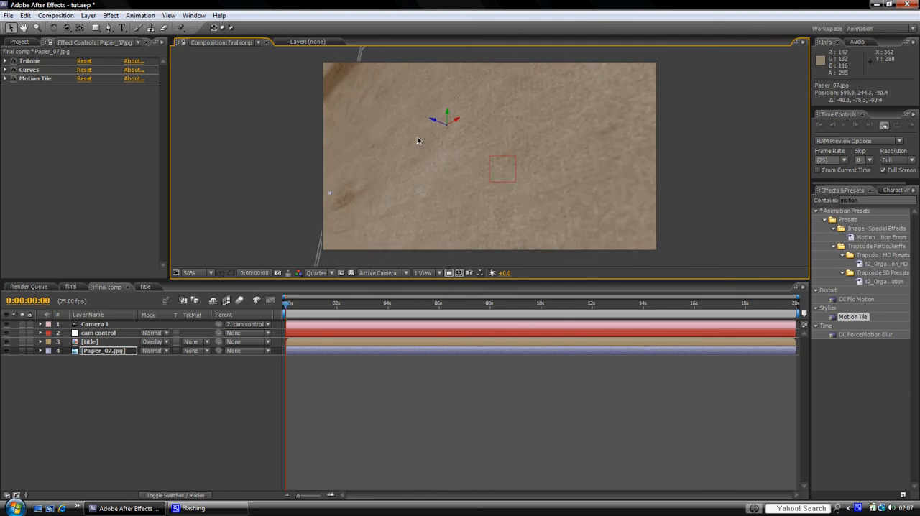
{"action": "key", "text": "ctrl+z"}
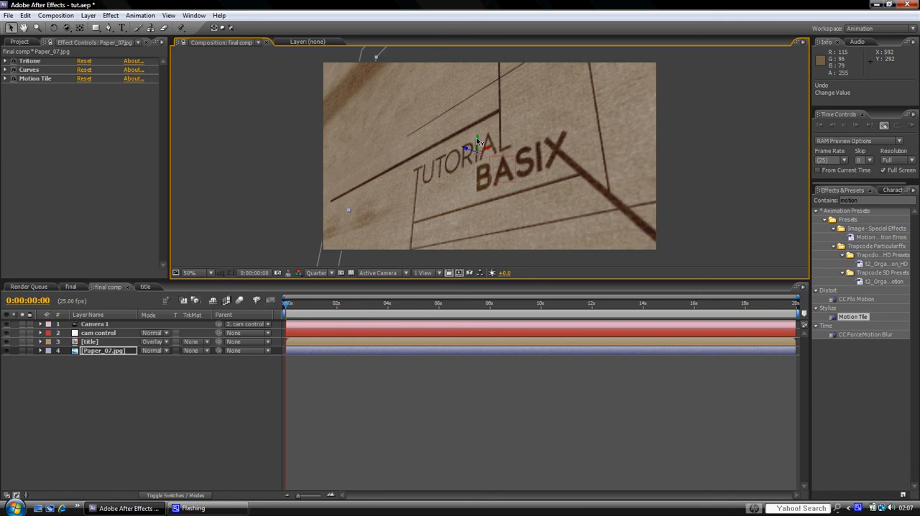
{"action": "left_click_drag", "start_coordinate": [479, 142], "coordinate": [479, 46]}
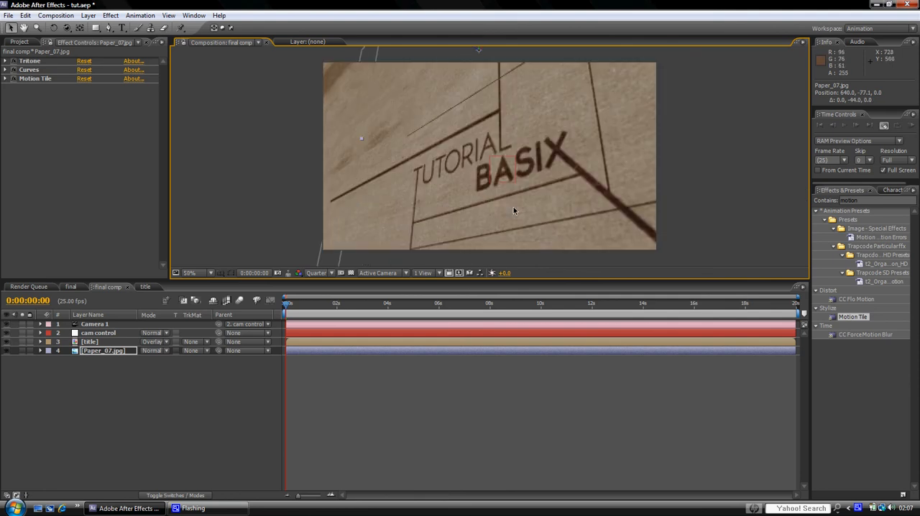
{"action": "left_click", "coordinate": [265, 162]}
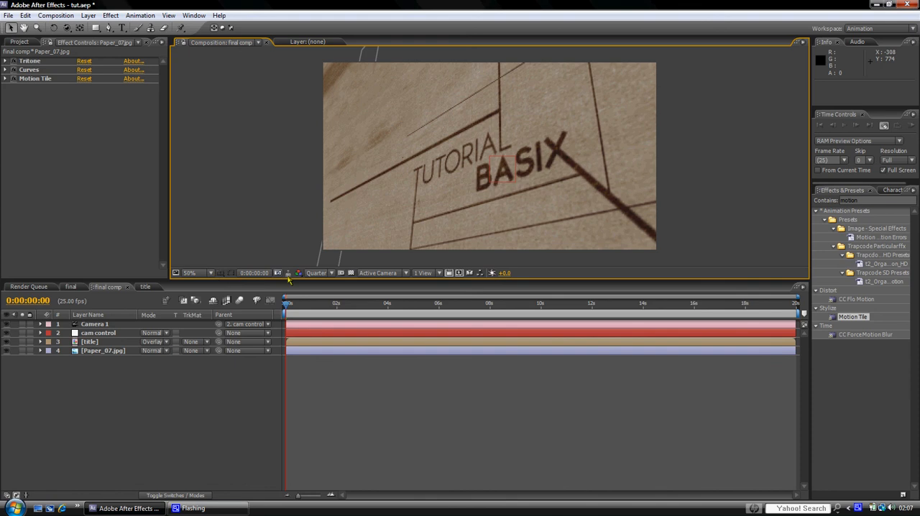
Step: Set the preview resolution of final comp to Half and compare the scene with the reference image in the final composition
{"action": "left_click", "coordinate": [322, 273]}
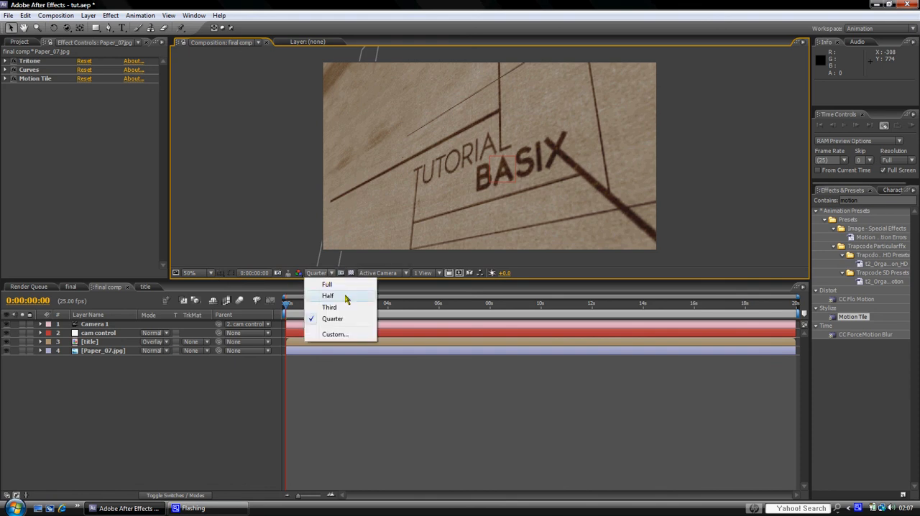
{"action": "left_click", "coordinate": [347, 297]}
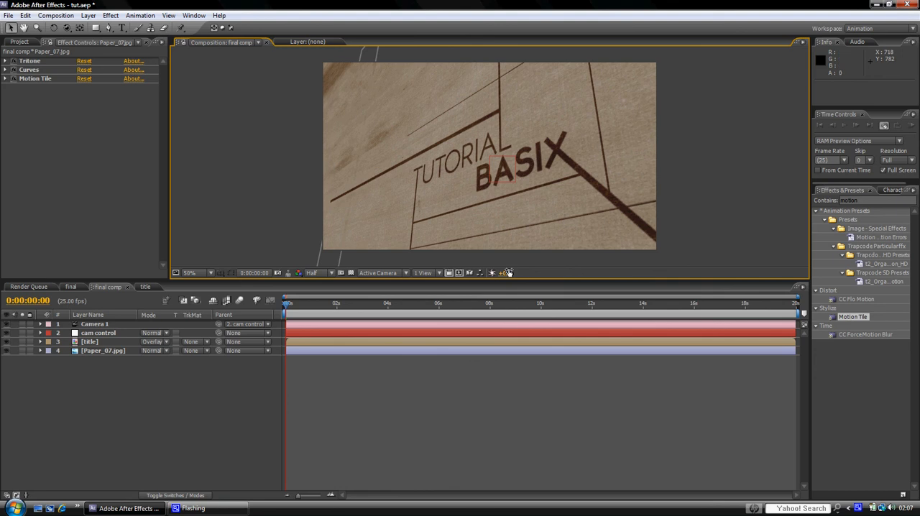
{"action": "left_click", "coordinate": [72, 288]}
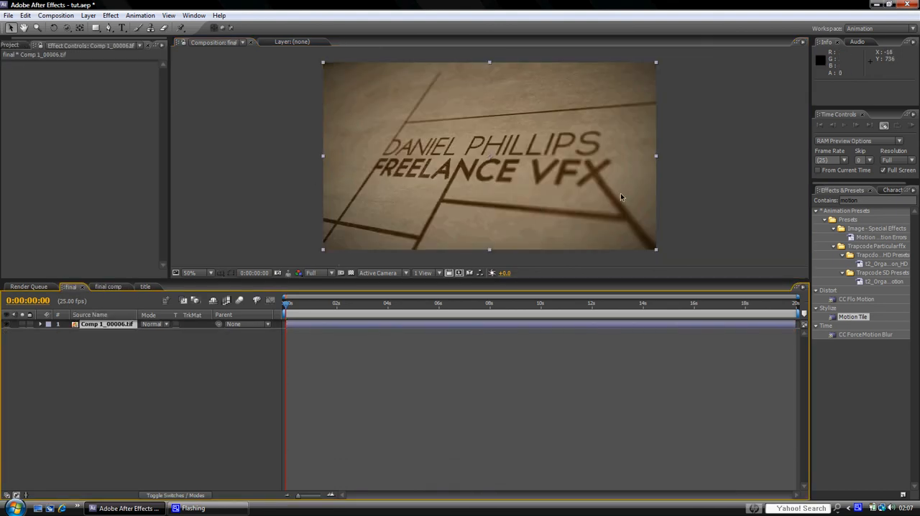
{"action": "left_click", "coordinate": [108, 287]}
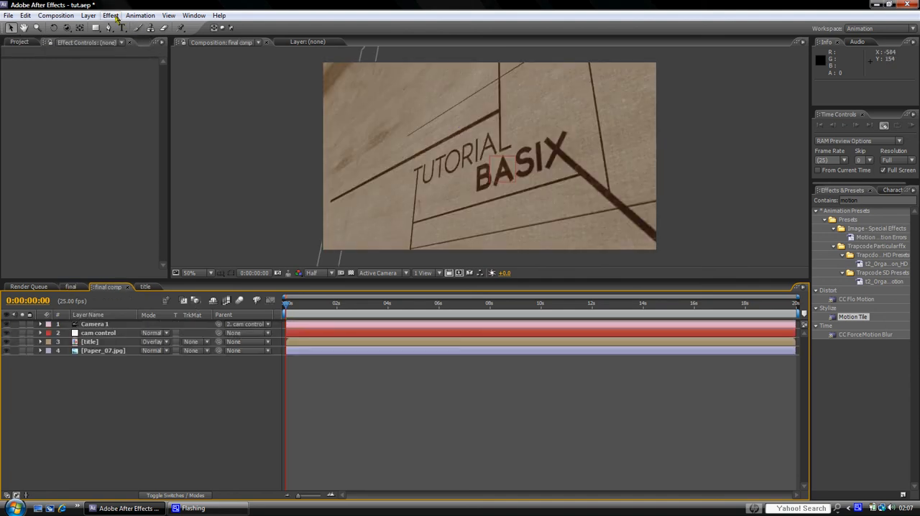
Step: Create a black 1280 x 720 solid named vignette in final comp
{"action": "left_click", "coordinate": [88, 15]}
{"action": "mouse_move", "coordinate": [104, 28]}
{"action": "left_click", "coordinate": [285, 40]}
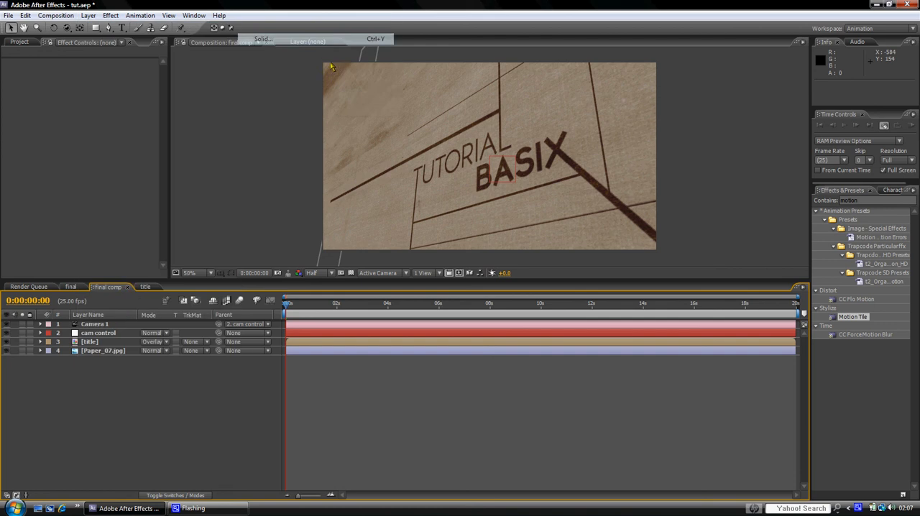
{"action": "left_click", "coordinate": [413, 267]}
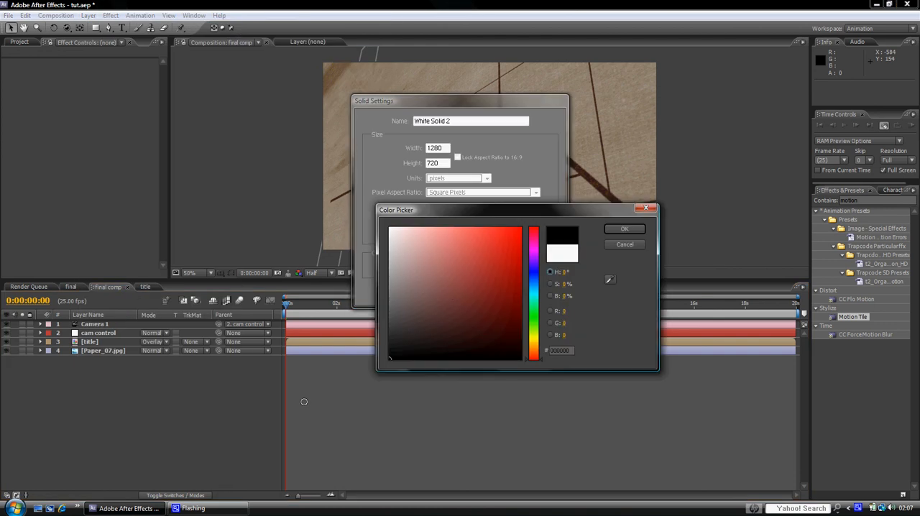
{"action": "left_click", "coordinate": [615, 230]}
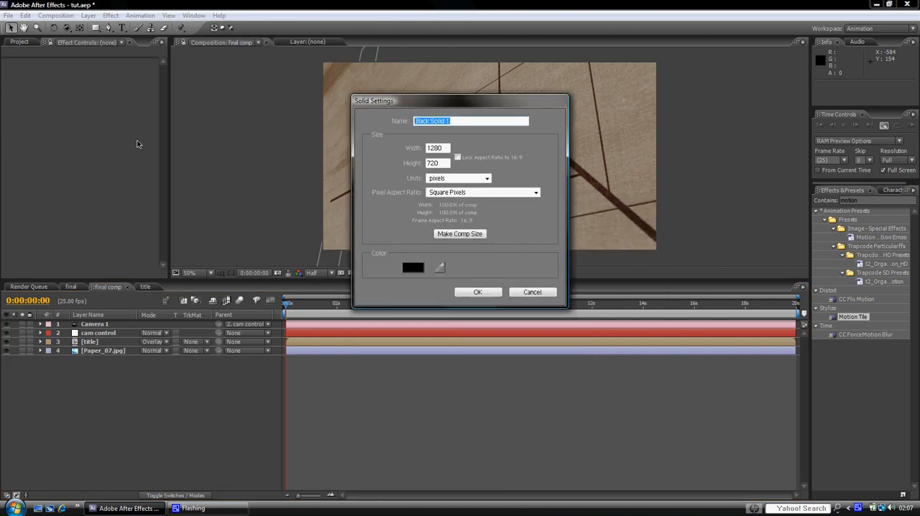
{"action": "type", "text": "vignette"}
{"action": "left_click", "coordinate": [470, 293]}
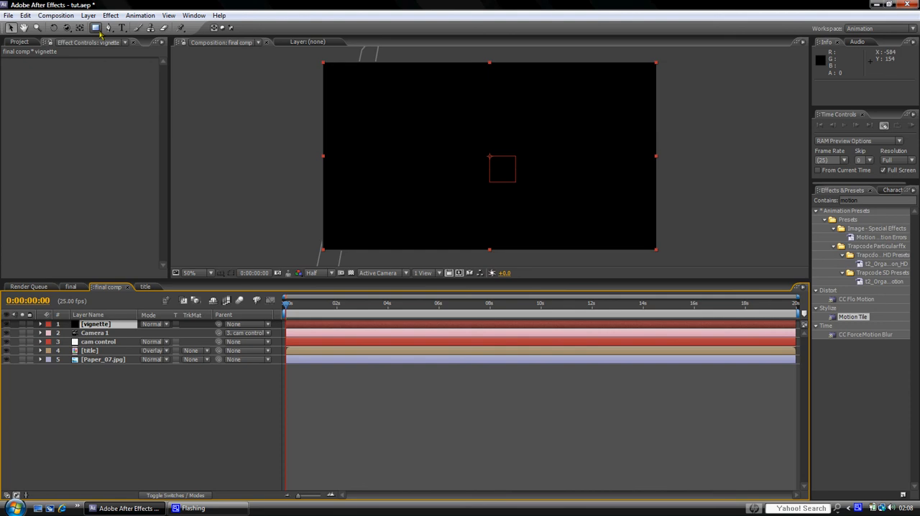
Step: Add a full-frame elliptical mask to the vignette solid and set its mode to Subtract
{"action": "left_click_drag", "start_coordinate": [101, 32], "coordinate": [138, 52]}
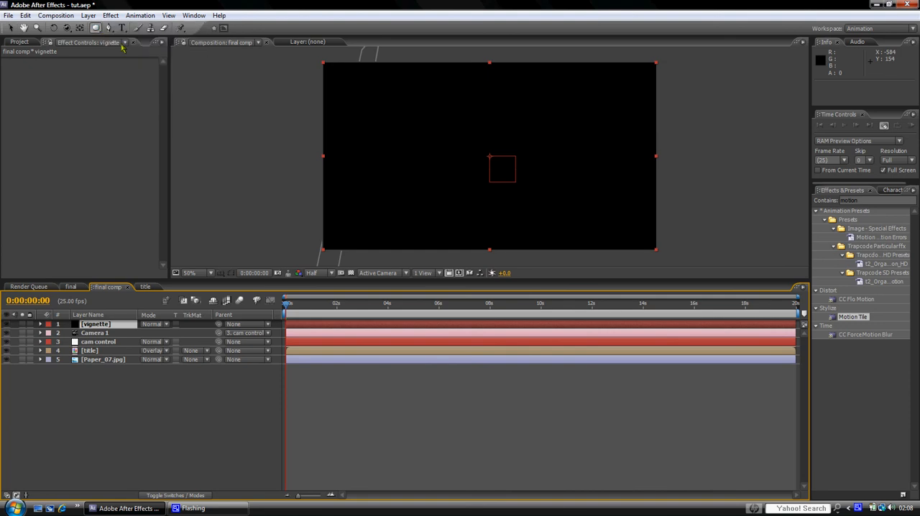
{"action": "double_click", "coordinate": [97, 29]}
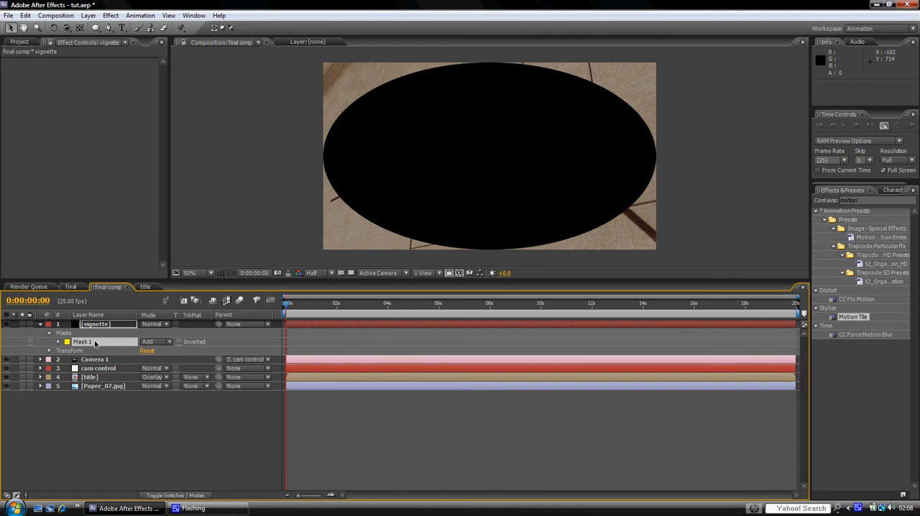
{"action": "left_click", "coordinate": [158, 342]}
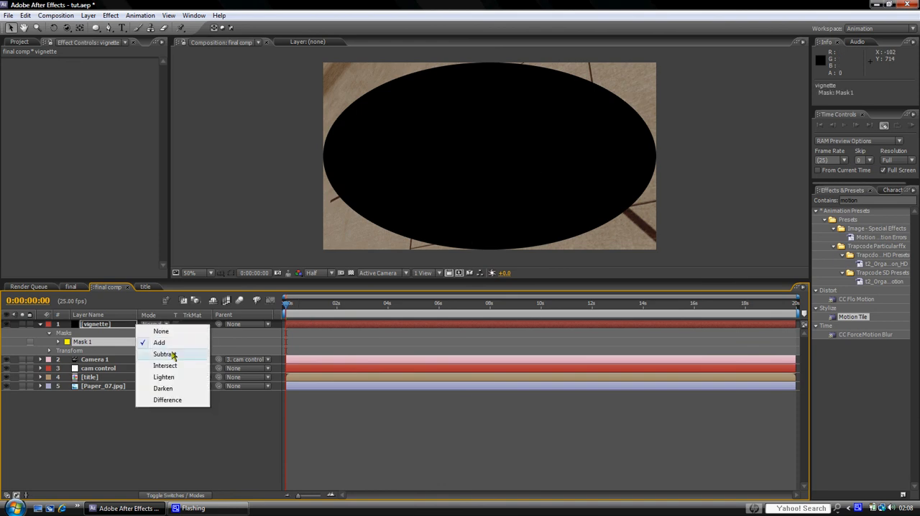
{"action": "left_click", "coordinate": [171, 354]}
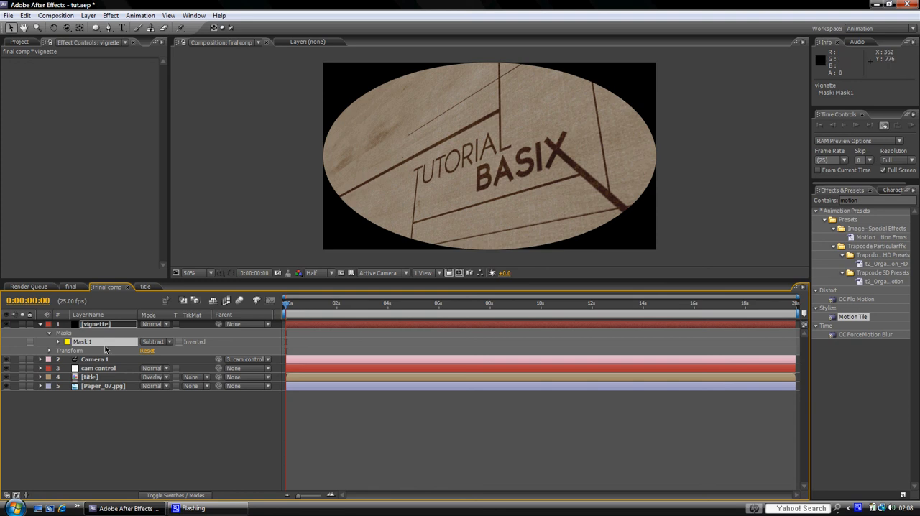
Step: Set the vignette mask's feather to 454 pixels and its expansion to 74 pixels, then collapse the layer
{"action": "key", "text": "m"}
{"action": "key", "text": "m"}
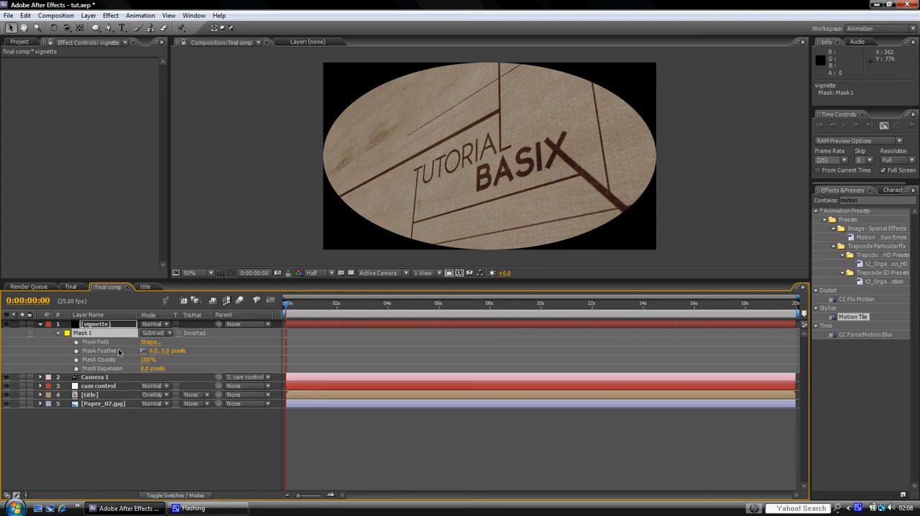
{"action": "left_click_drag", "start_coordinate": [152, 354], "coordinate": [314, 354]}
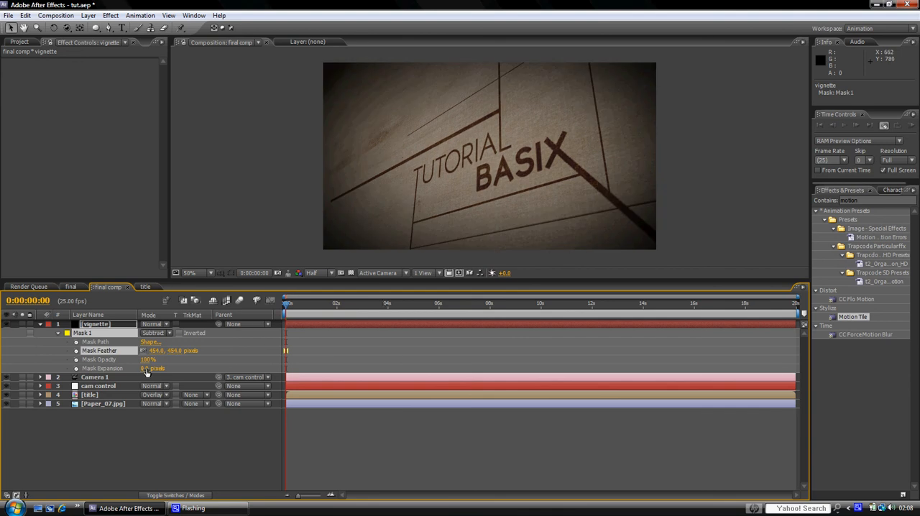
{"action": "left_click_drag", "start_coordinate": [146, 371], "coordinate": [182, 371]}
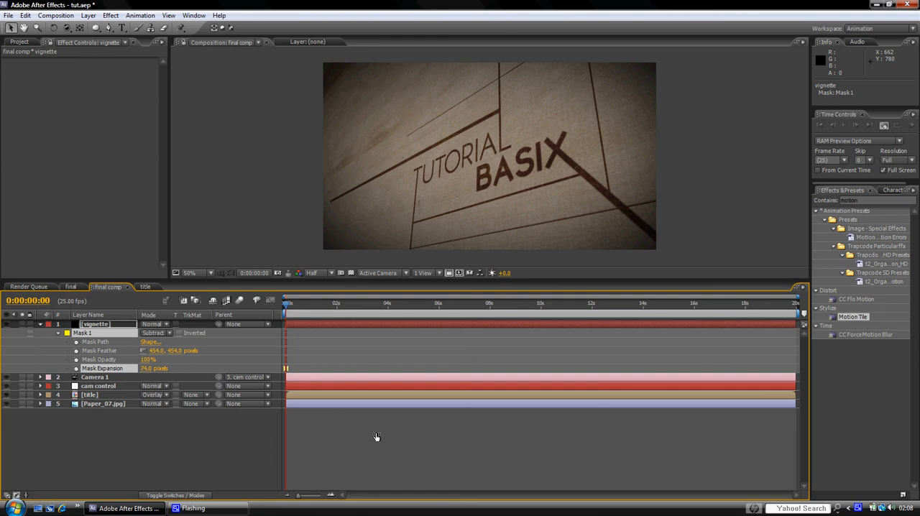
{"action": "left_click", "coordinate": [41, 325]}
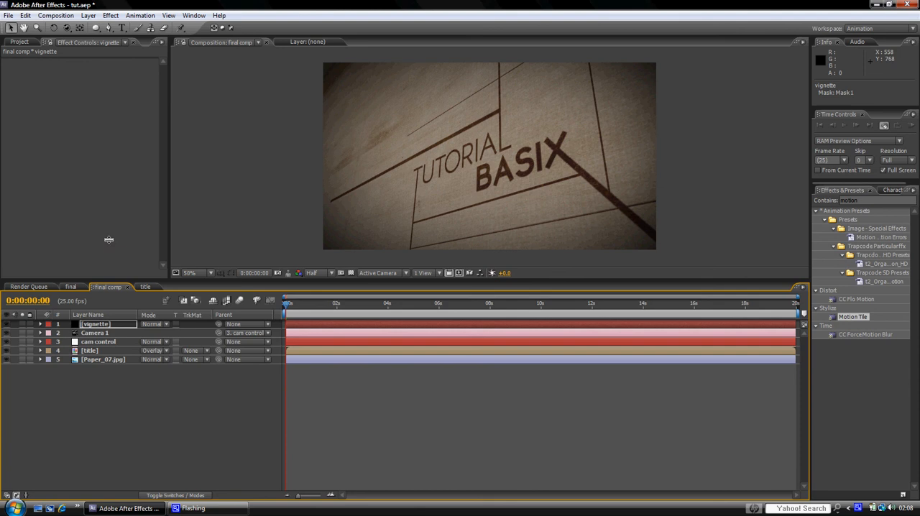
Step: Add an adjustment layer and place it directly below the vignette layer
{"action": "left_click", "coordinate": [88, 16]}
{"action": "mouse_move", "coordinate": [108, 33]}
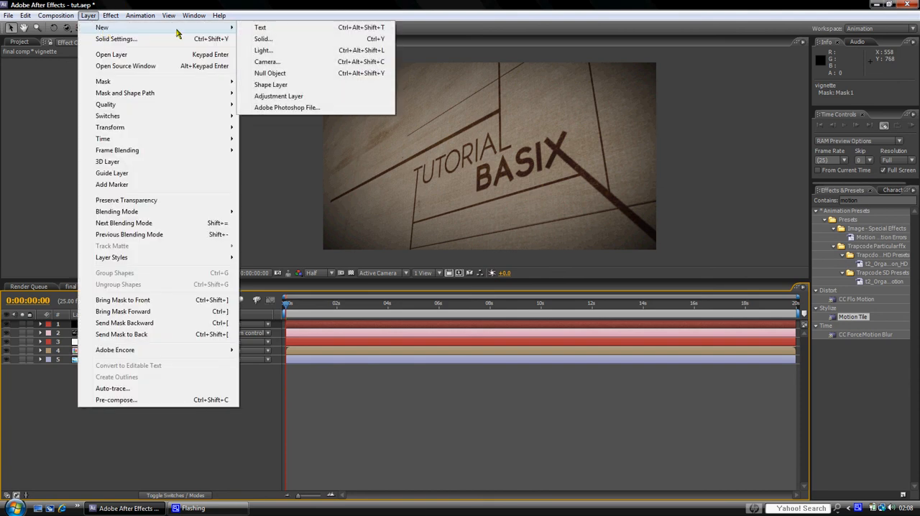
{"action": "left_click", "coordinate": [296, 95]}
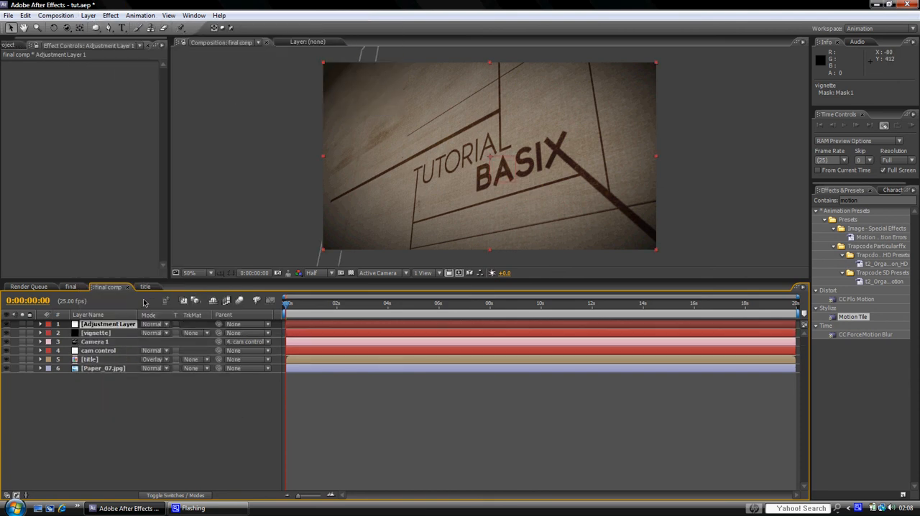
{"action": "left_click_drag", "start_coordinate": [114, 325], "coordinate": [107, 341]}
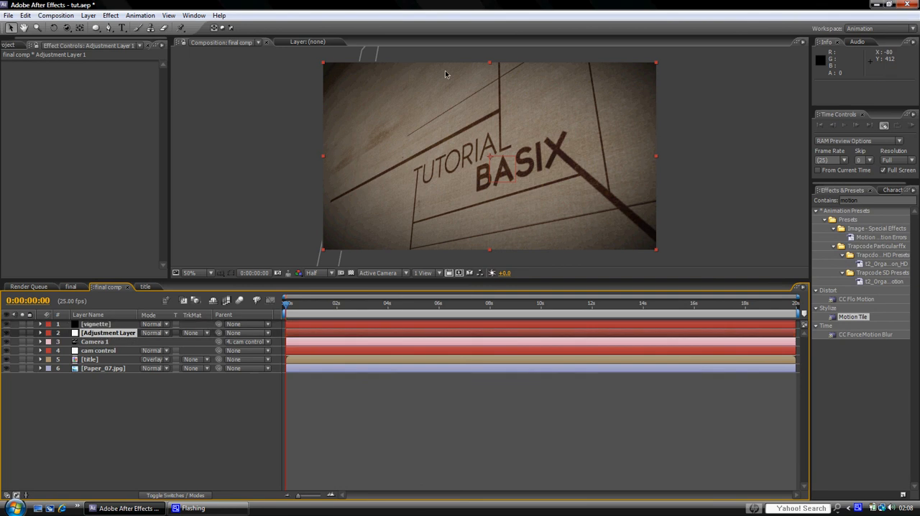
Step: Apply Curves to the adjustment layer and shape a gentle S-curve on the RGB channel that darkens shadows and lifts highlights
{"action": "left_click", "coordinate": [111, 15]}
{"action": "mouse_move", "coordinate": [248, 112]}
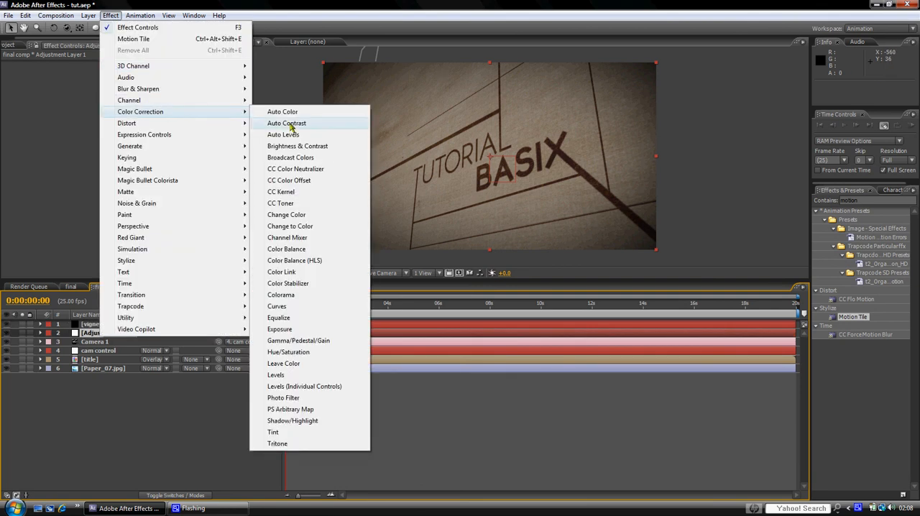
{"action": "left_click", "coordinate": [277, 307]}
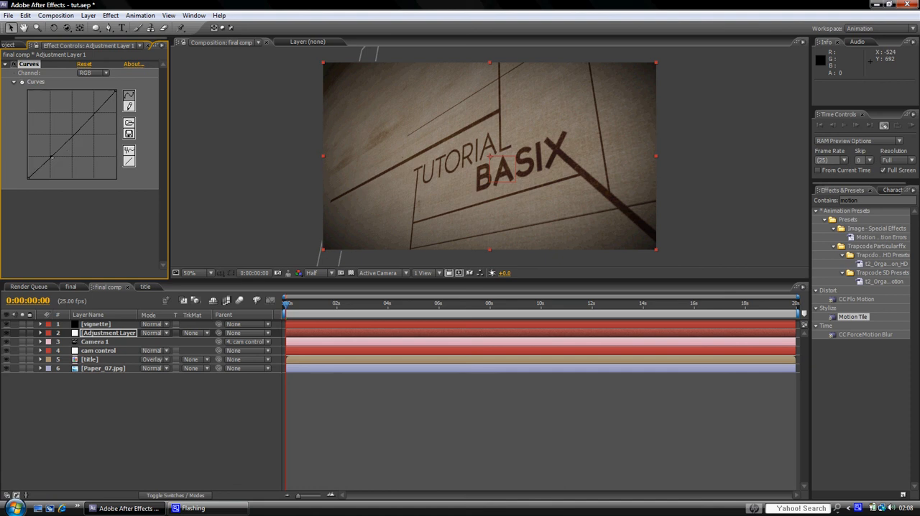
{"action": "left_click_drag", "start_coordinate": [51, 156], "coordinate": [55, 161]}
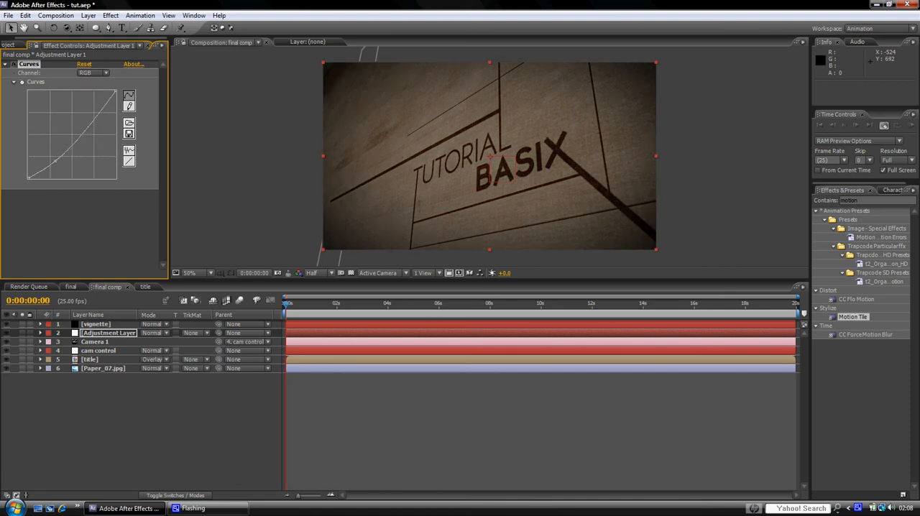
{"action": "left_click_drag", "start_coordinate": [97, 121], "coordinate": [91, 112]}
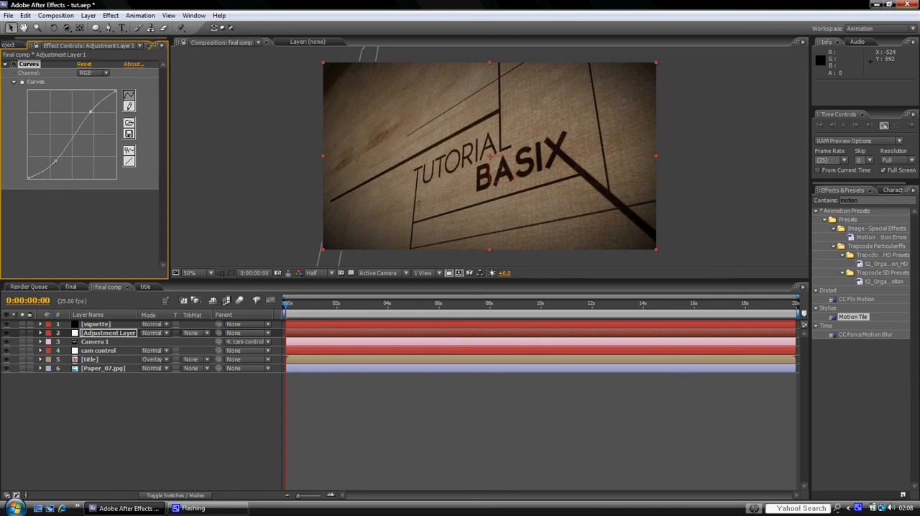
{"action": "left_click_drag", "start_coordinate": [55, 161], "coordinate": [58, 154]}
{"action": "left_click", "coordinate": [7, 64]}
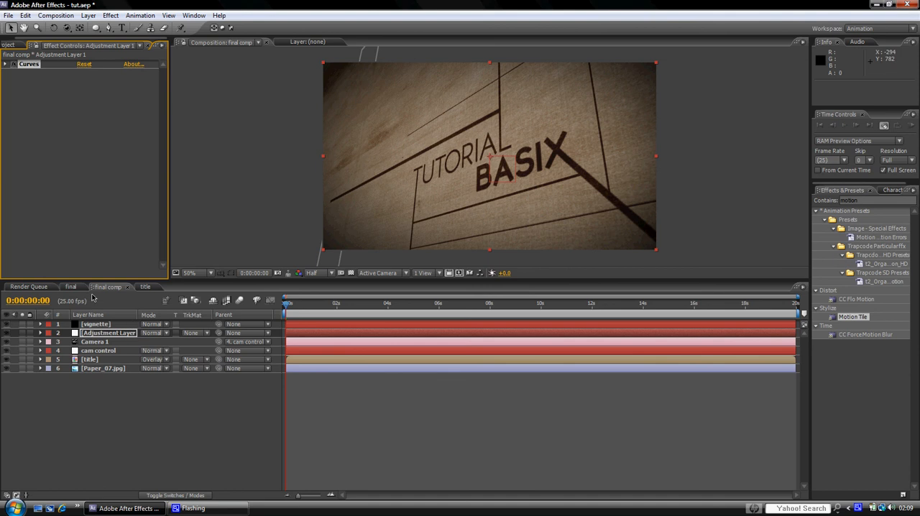
Step: Check the reference image in the final composition, then enable Camera 1's Depth of Field in final comp with an aperture of 47.7 pixels
{"action": "left_click", "coordinate": [69, 287]}
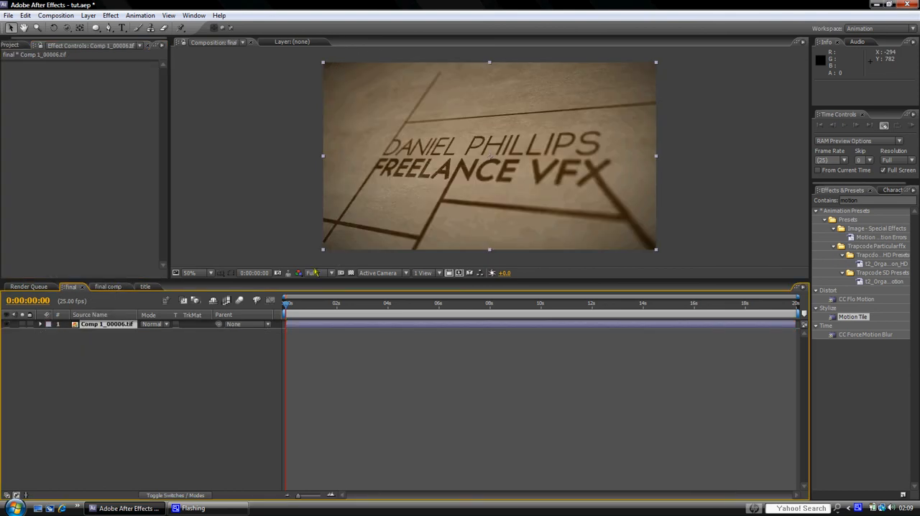
{"action": "left_click", "coordinate": [110, 287]}
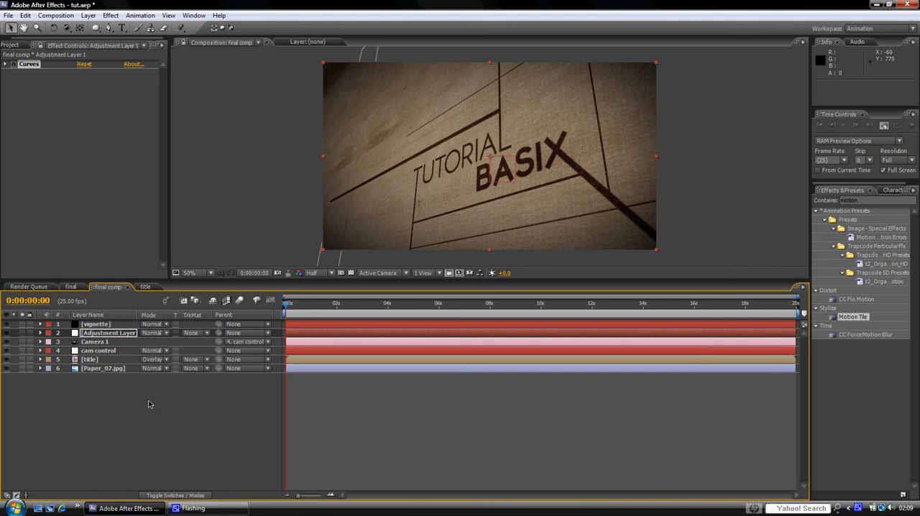
{"action": "left_click", "coordinate": [96, 343]}
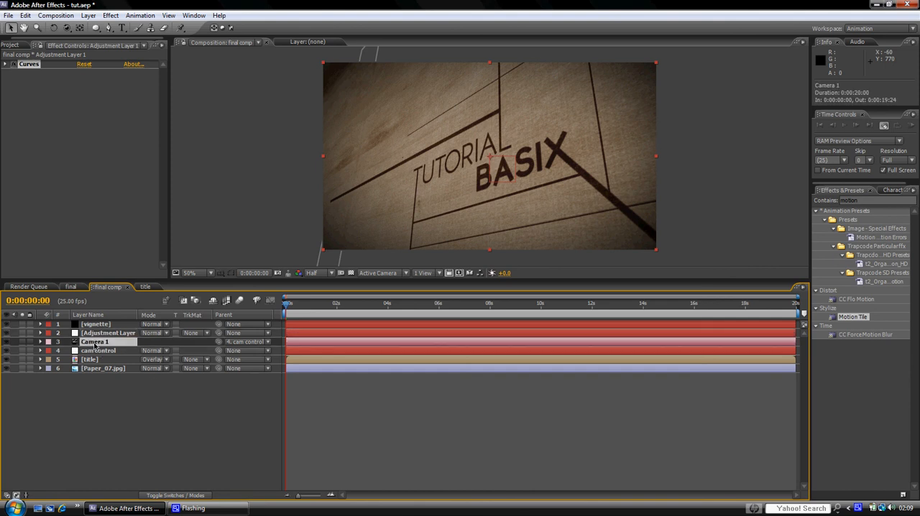
{"action": "left_click", "coordinate": [40, 343]}
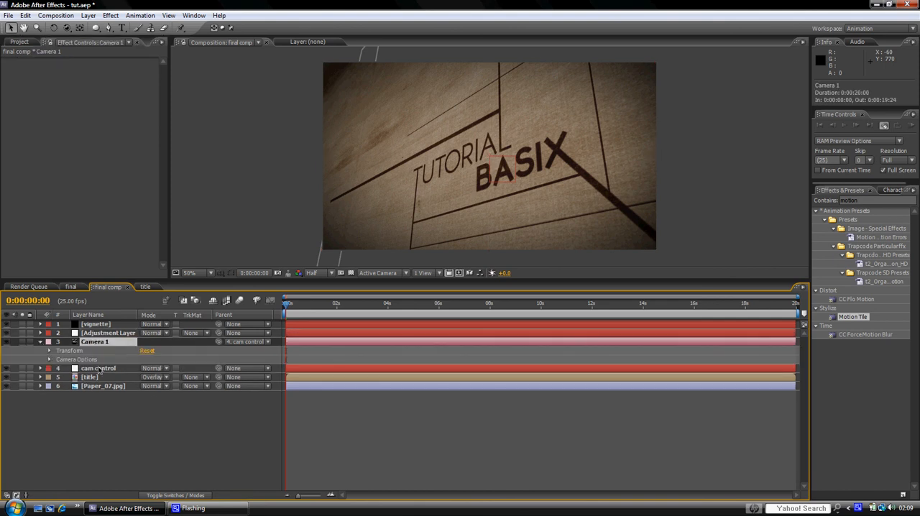
{"action": "left_click", "coordinate": [49, 359]}
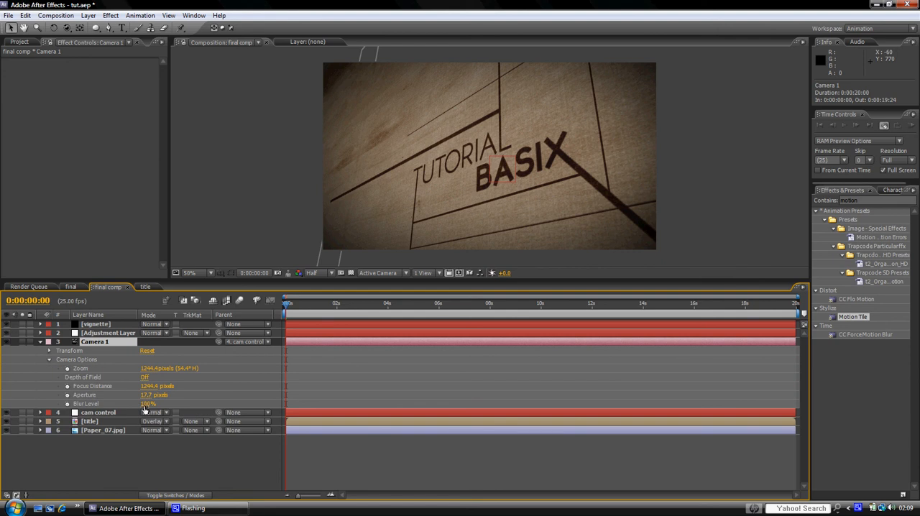
{"action": "left_click", "coordinate": [145, 377]}
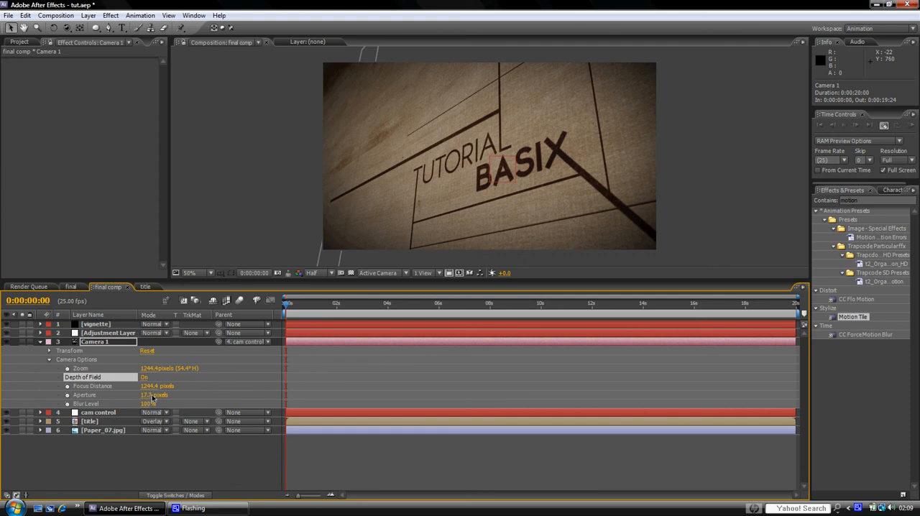
{"action": "left_click_drag", "start_coordinate": [145, 398], "coordinate": [161, 400]}
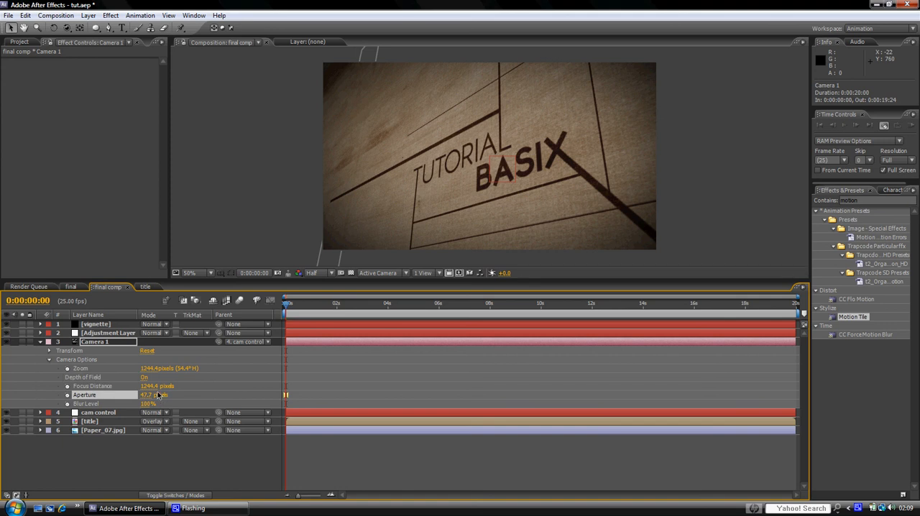
Step: Set Camera 1's focus distance to 1035.4 pixels, its aperture to 88.7 pixels and its blur level to 278%
{"action": "left_click_drag", "start_coordinate": [149, 400], "coordinate": [179, 399]}
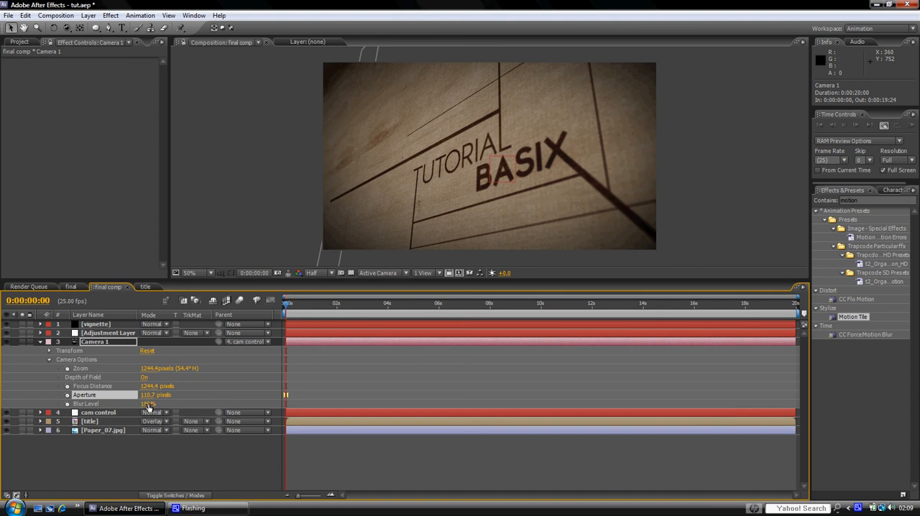
{"action": "left_click_drag", "start_coordinate": [149, 404], "coordinate": [202, 408]}
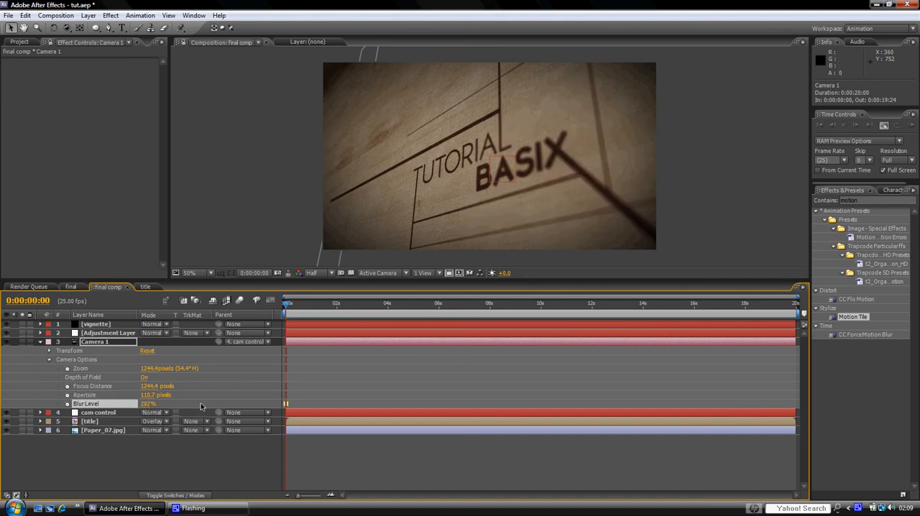
{"action": "left_click_drag", "start_coordinate": [150, 406], "coordinate": [174, 408]}
{"action": "left_click_drag", "start_coordinate": [154, 387], "coordinate": [119, 474]}
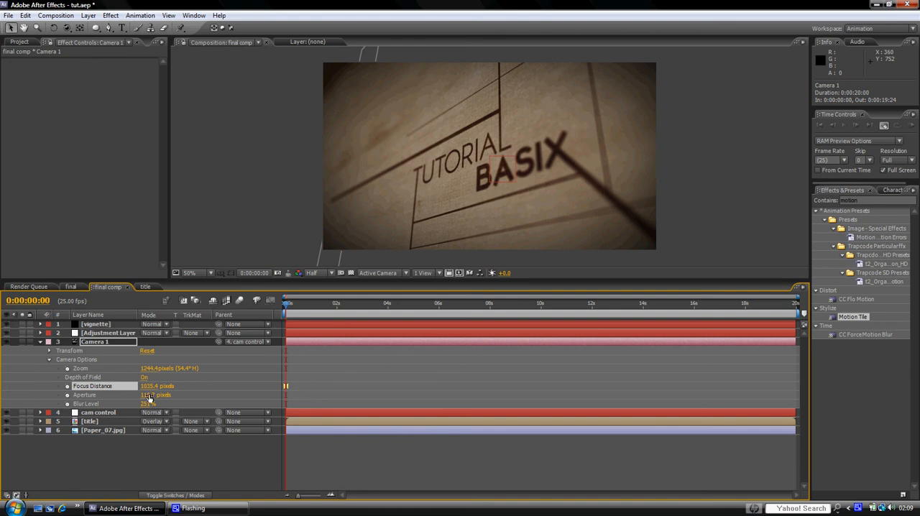
{"action": "mouse_move", "coordinate": [143, 407]}
{"action": "left_mouse_down"}
{"action": "mouse_move", "coordinate": [129, 406]}
{"action": "mouse_move", "coordinate": [169, 406]}
{"action": "mouse_move", "coordinate": [138, 403]}
{"action": "left_mouse_up"}
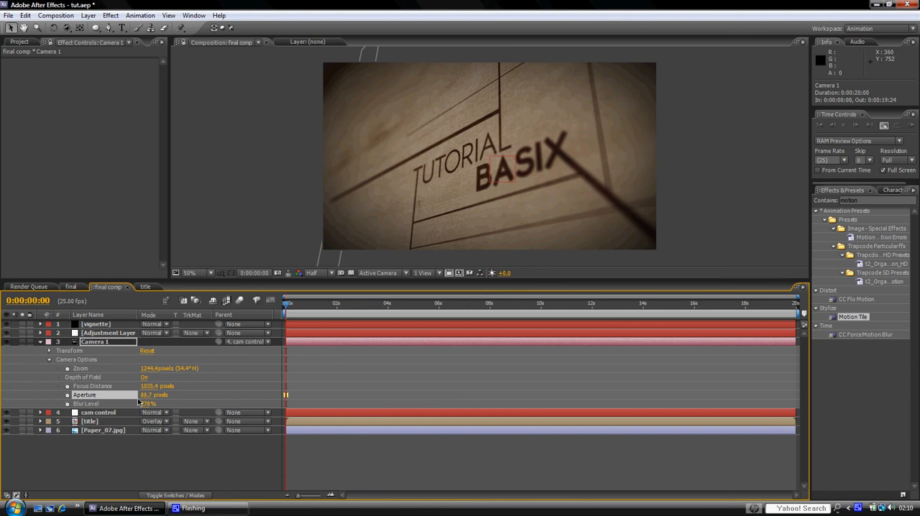
{"action": "scroll", "coordinate": [515, 184], "scroll_direction": "up", "scroll_amount": 1}
{"action": "scroll", "coordinate": [514, 185], "scroll_direction": "down", "scroll_amount": 1}
Step: Compare the scene's blur with the reference image in the final composition, then collapse Camera 1's properties in final comp
{"action": "left_click", "coordinate": [75, 287]}
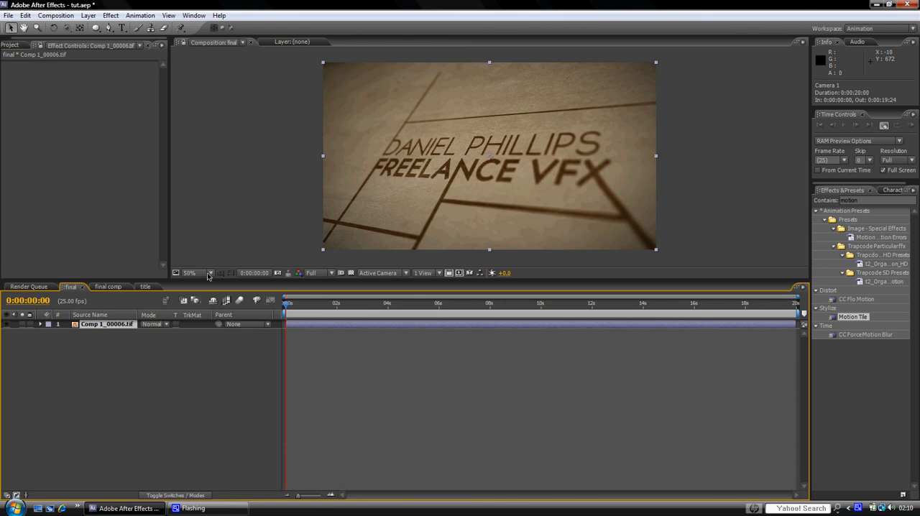
{"action": "left_click", "coordinate": [113, 288]}
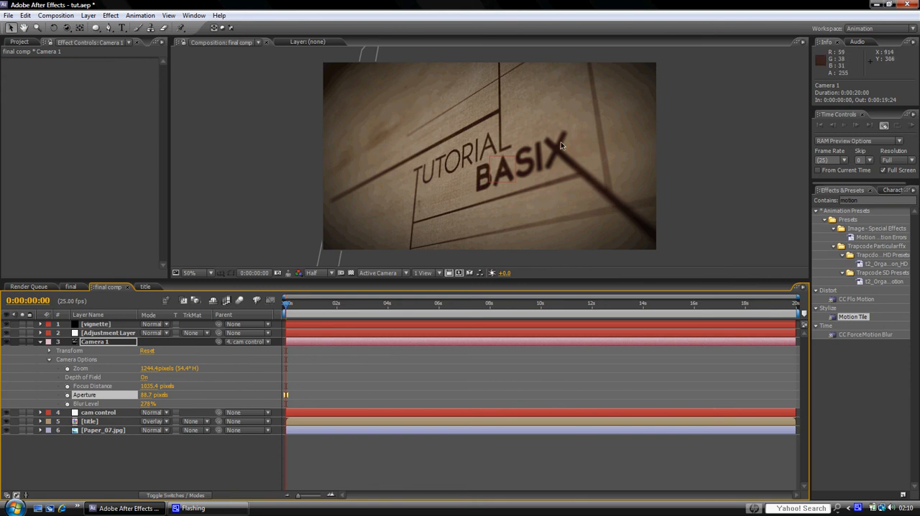
{"action": "left_click", "coordinate": [40, 343]}
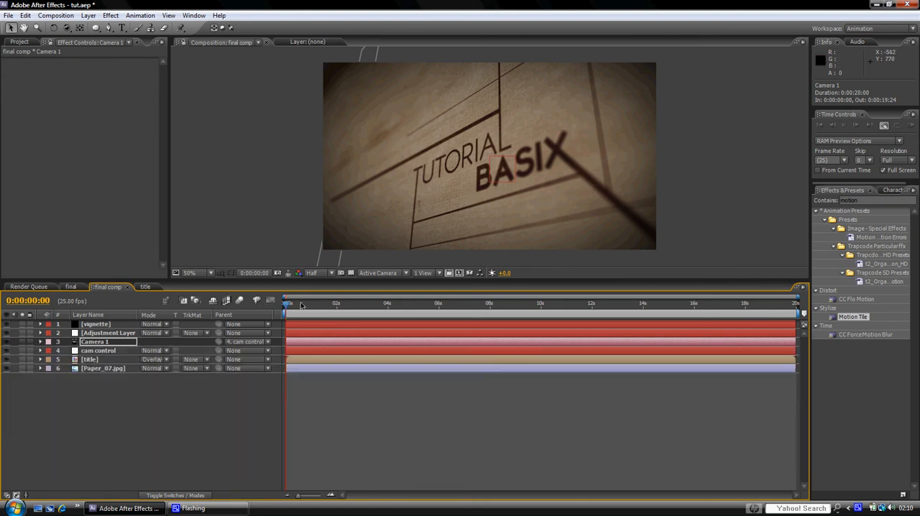
Step: Slightly raise the shadow point of the adjustment layer's RGB curve and compare the result with the reference image in the final composition
{"action": "left_click", "coordinate": [113, 333]}
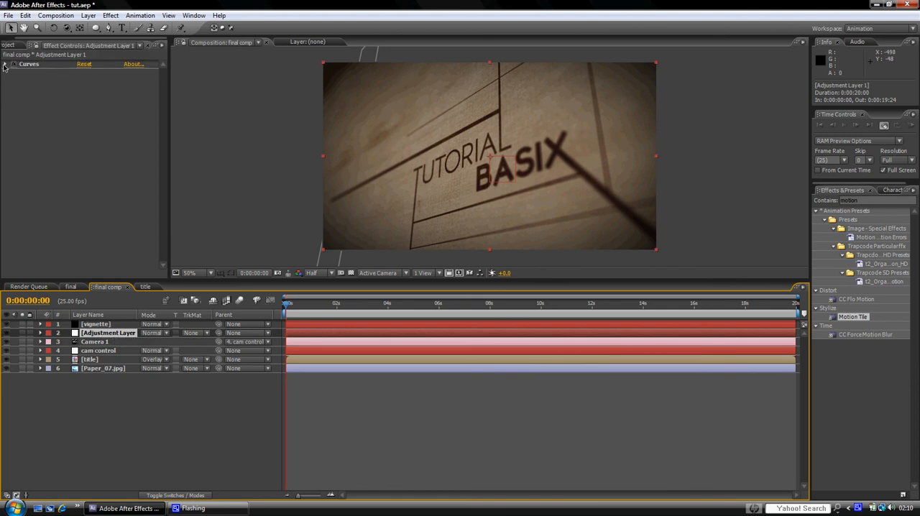
{"action": "left_click", "coordinate": [5, 65]}
{"action": "left_click_drag", "start_coordinate": [59, 154], "coordinate": [57, 151]}
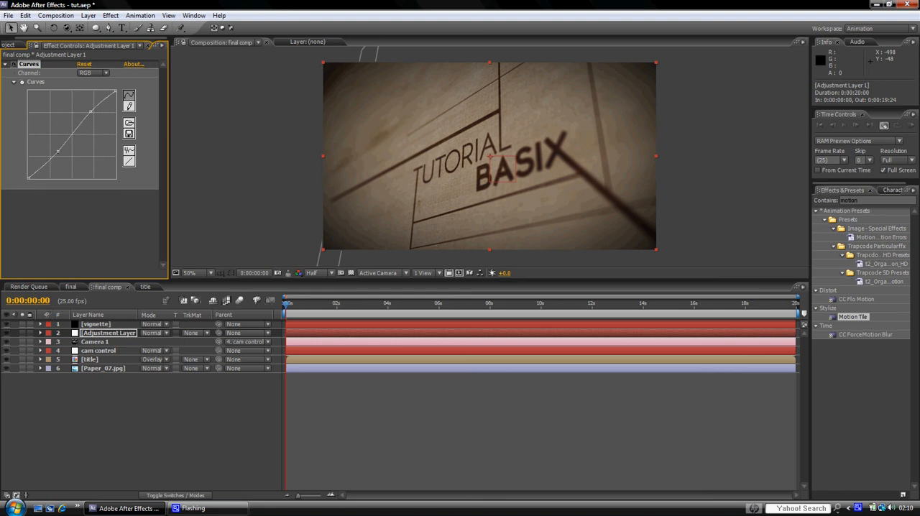
{"action": "left_click", "coordinate": [70, 287]}
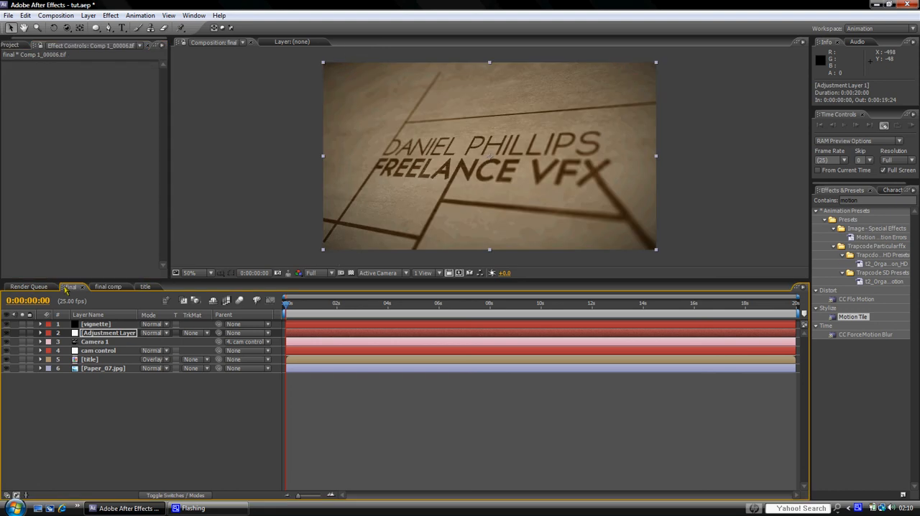
{"action": "left_click", "coordinate": [108, 287]}
{"action": "left_click", "coordinate": [70, 287]}
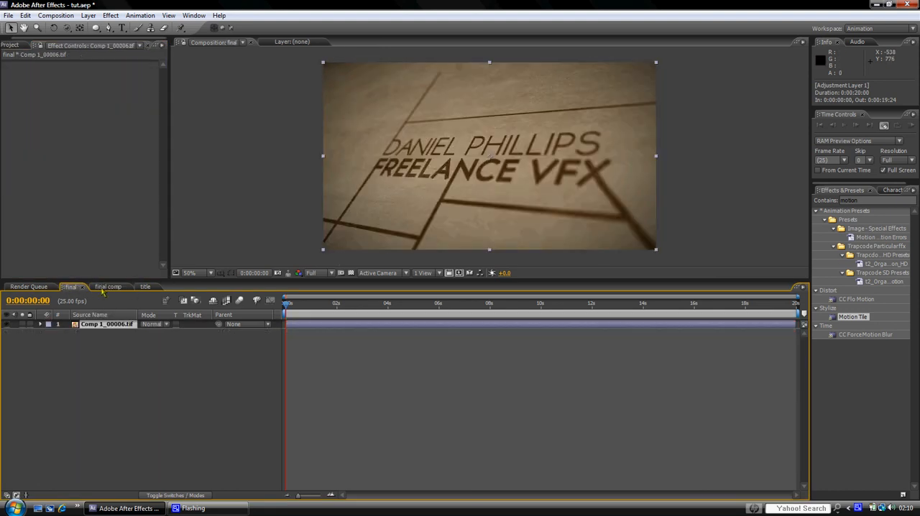
{"action": "left_click", "coordinate": [108, 287]}
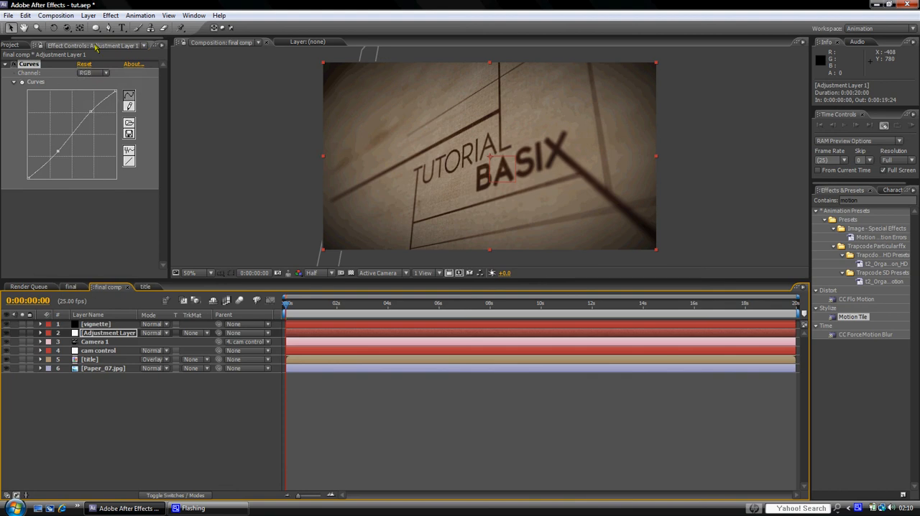
Step: Pull the midtones of the Green and Blue channels slightly down in the adjustment layer's Curves effect
{"action": "left_click", "coordinate": [96, 74]}
{"action": "left_click", "coordinate": [104, 99]}
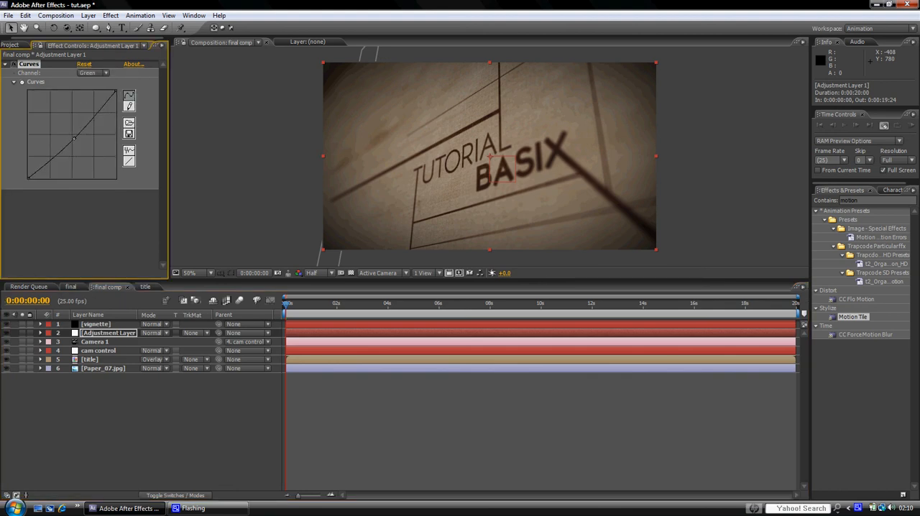
{"action": "left_click", "coordinate": [97, 73]}
{"action": "left_click", "coordinate": [101, 86]}
{"action": "left_click_drag", "start_coordinate": [72, 135], "coordinate": [77, 139]}
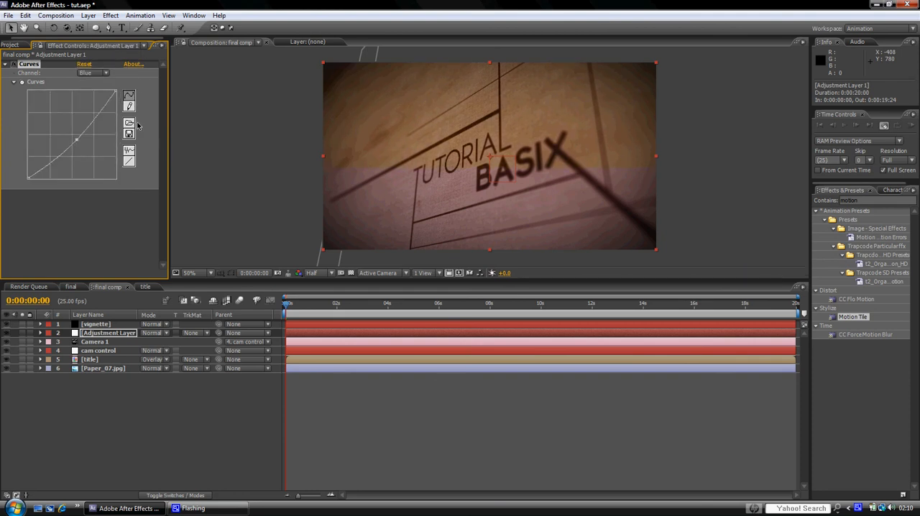
Step: Lower the midtones of the Red channel curve slightly and compare the color grade with the reference image in the final composition
{"action": "left_click", "coordinate": [101, 73]}
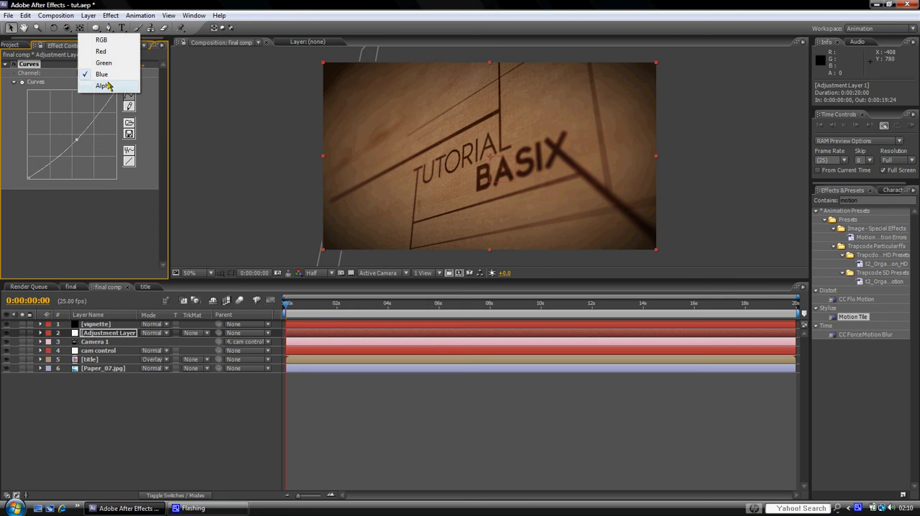
{"action": "left_click", "coordinate": [93, 52]}
{"action": "left_click", "coordinate": [72, 135]}
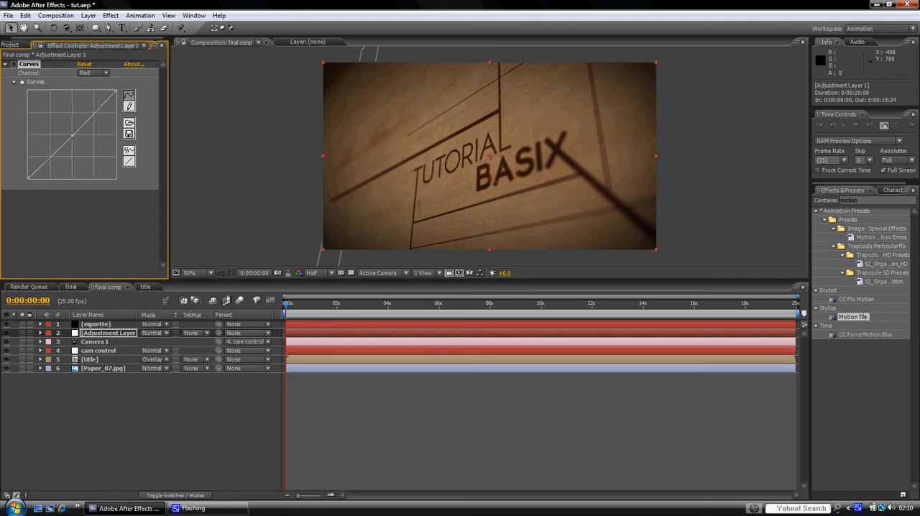
{"action": "left_click_drag", "start_coordinate": [72, 135], "coordinate": [73, 137]}
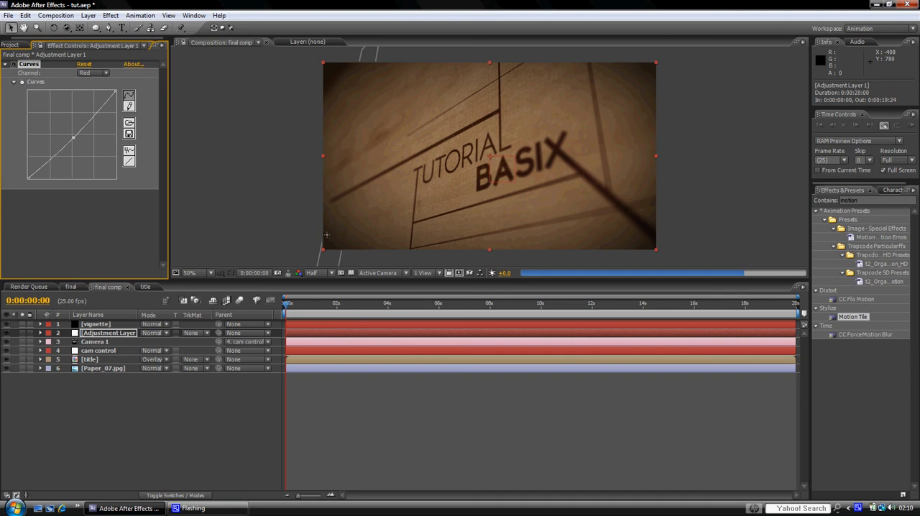
{"action": "left_click", "coordinate": [70, 287]}
{"action": "left_click", "coordinate": [109, 287]}
{"action": "left_click", "coordinate": [79, 287]}
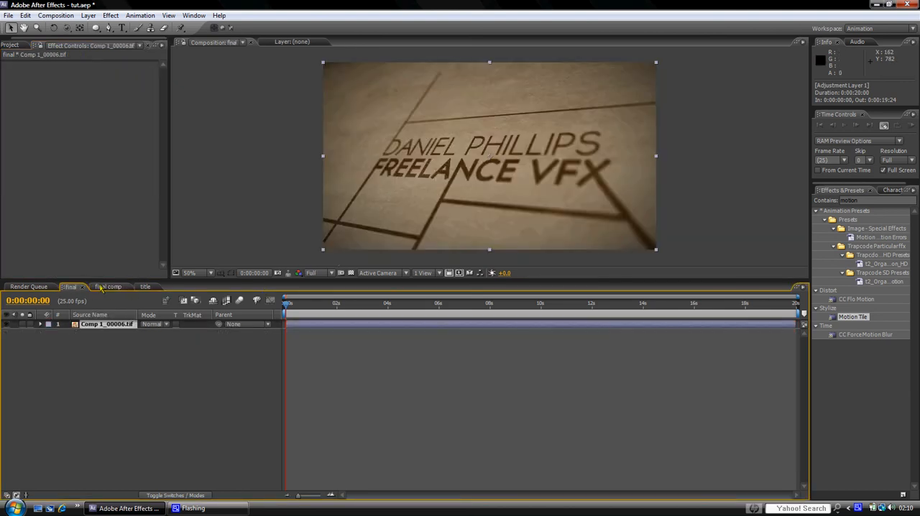
{"action": "left_click", "coordinate": [103, 287]}
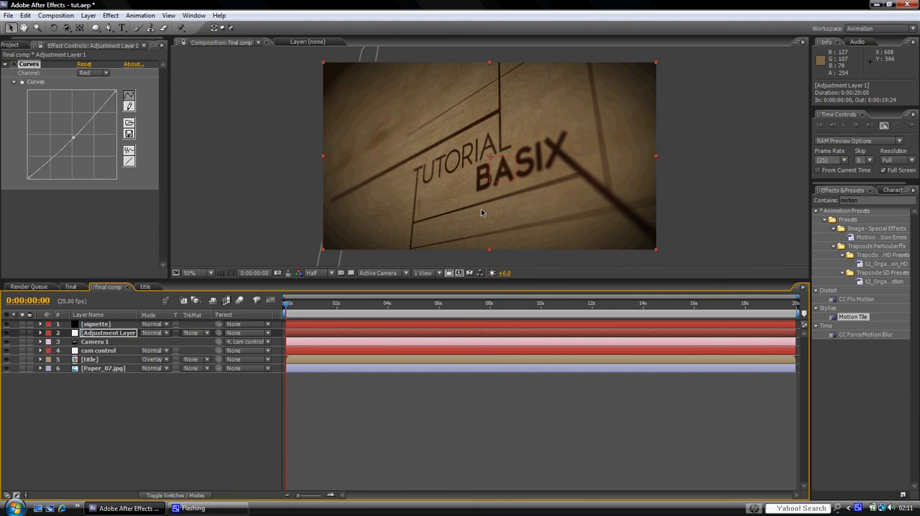